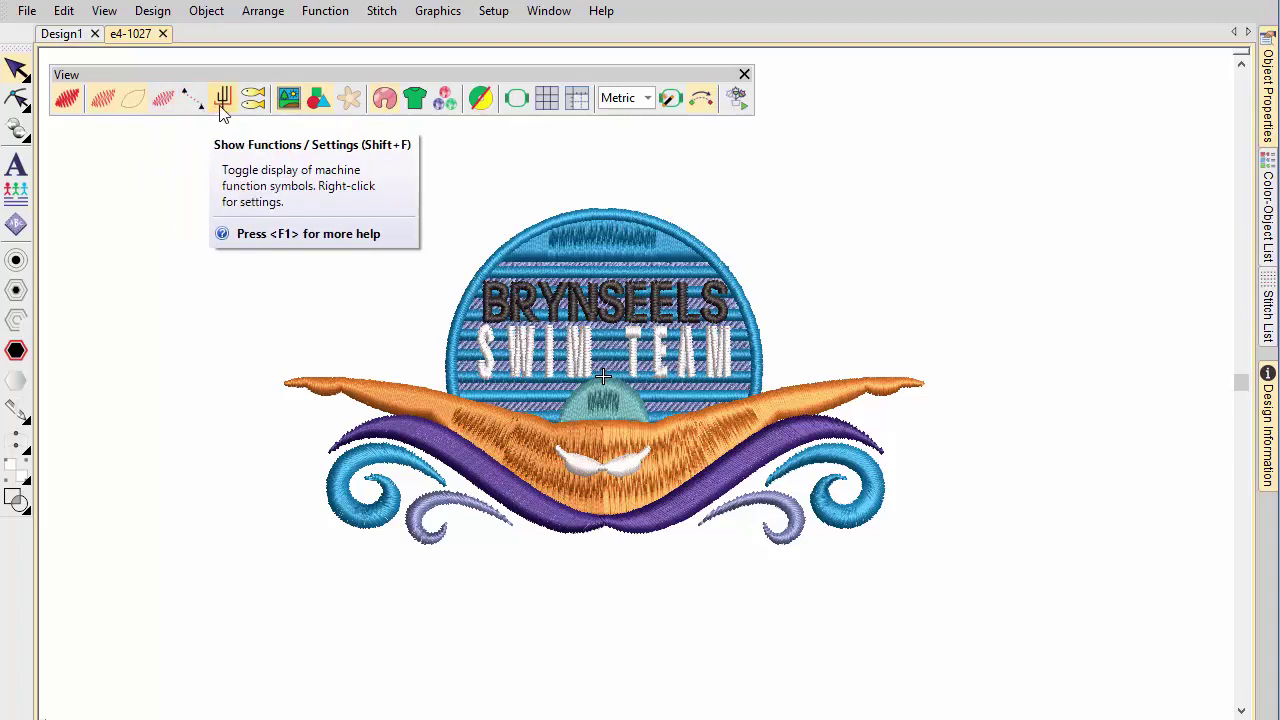
left_click(66, 102)
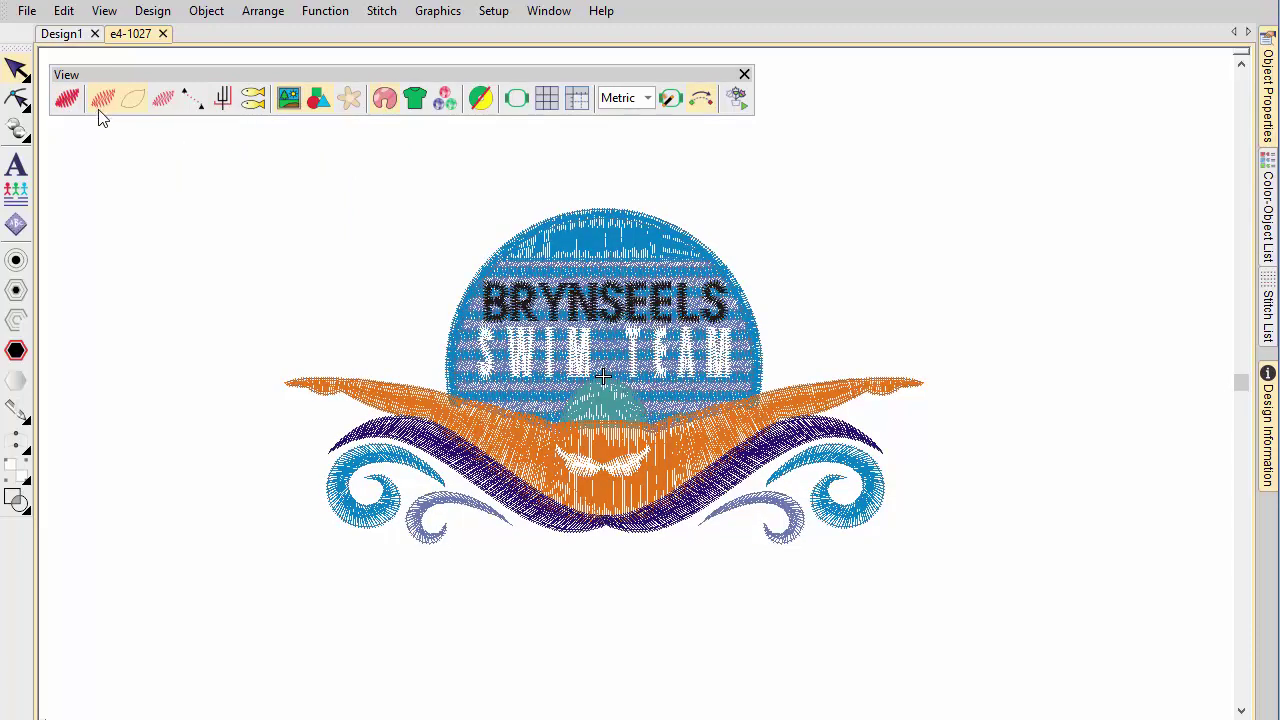
left_click(101, 108)
left_click(166, 108)
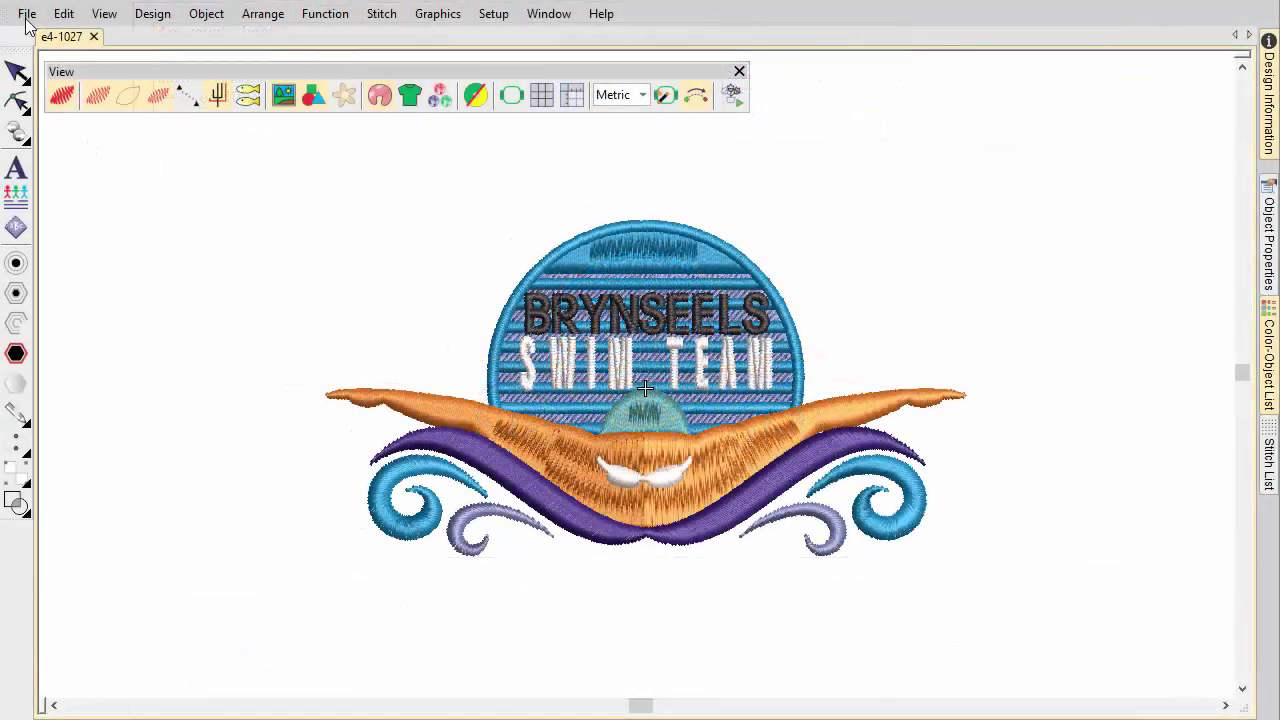
Change the Unsewn display color from black to bright blue in Background & Display Colors and apply it.
left_click(25, 14)
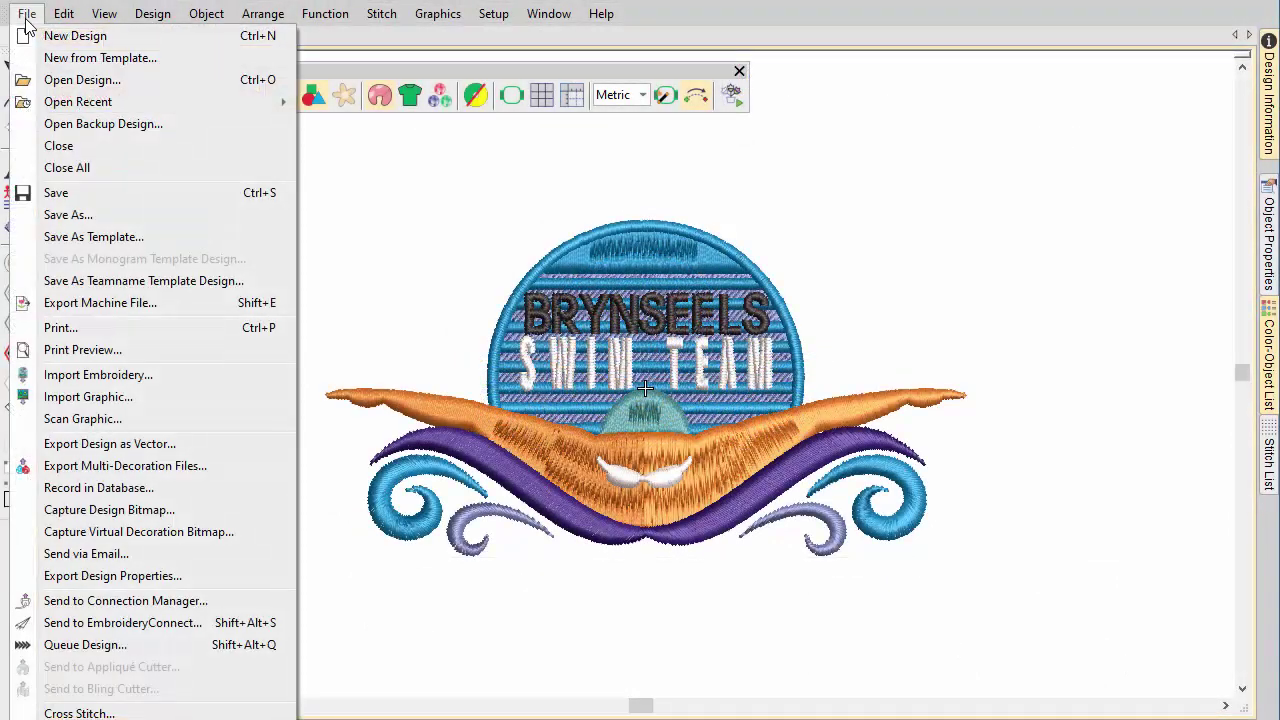
left_click(129, 511)
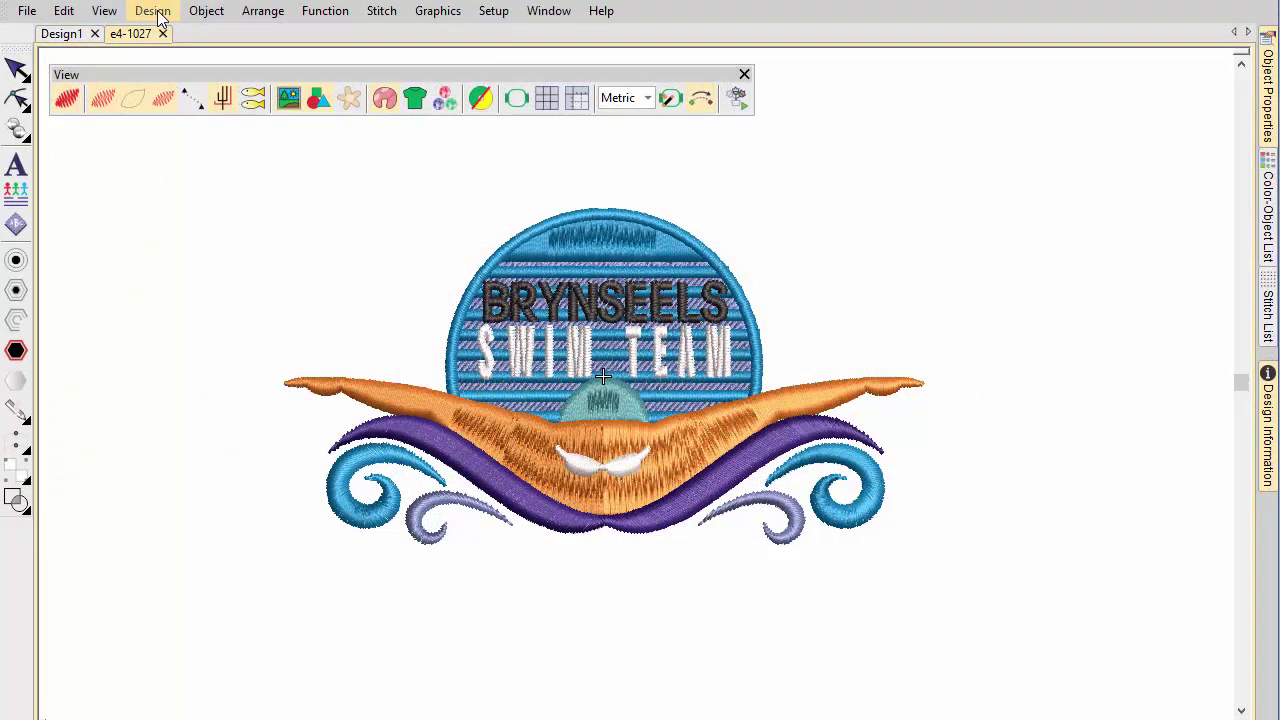
left_click(152, 12)
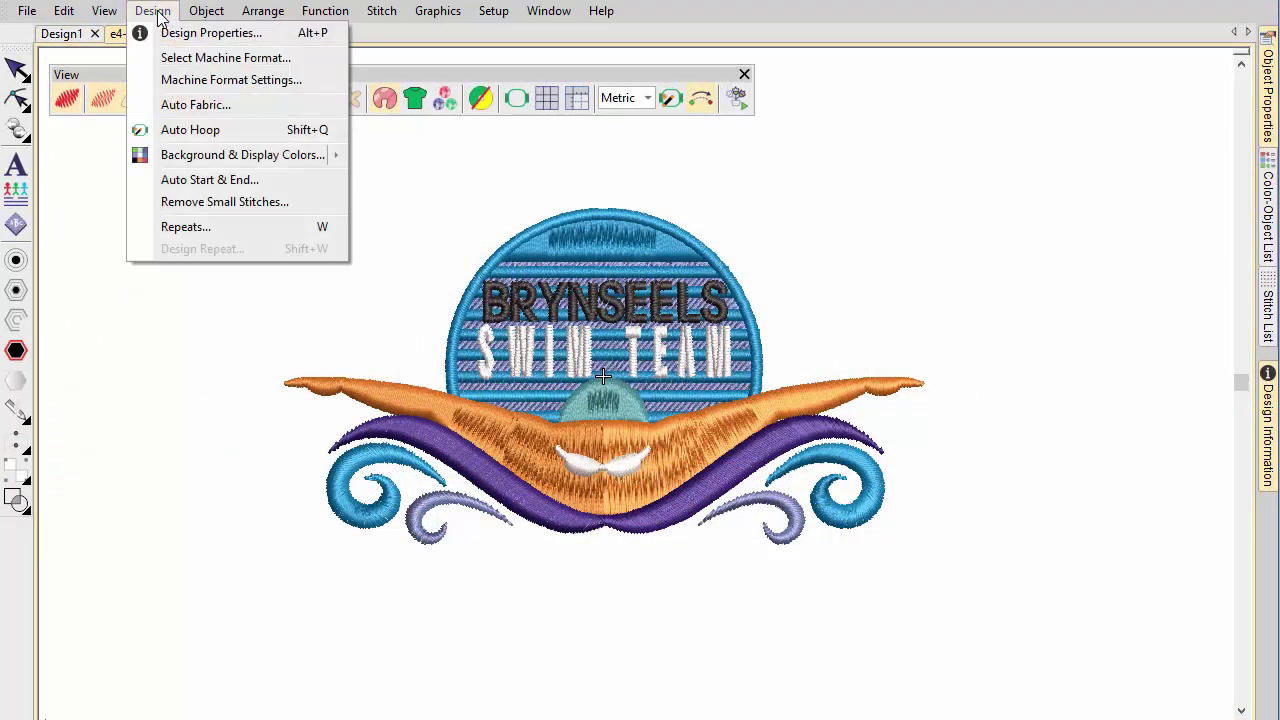
left_click(193, 157)
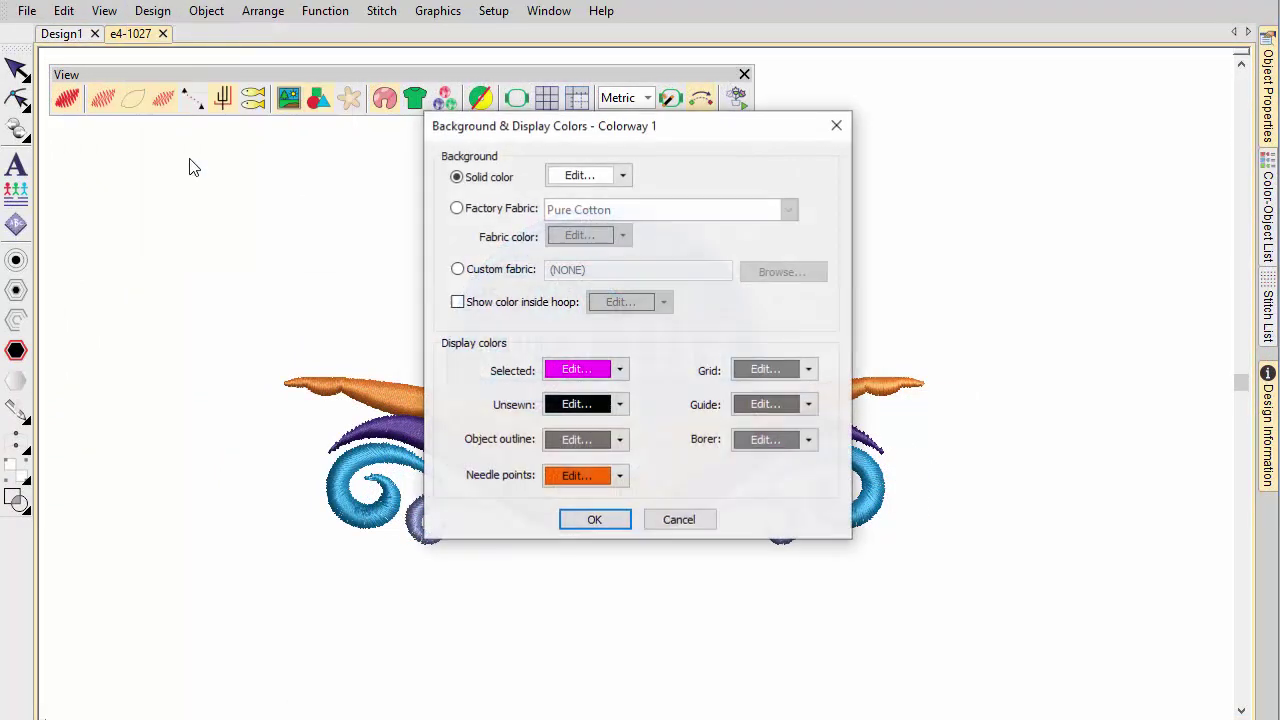
left_click(621, 405)
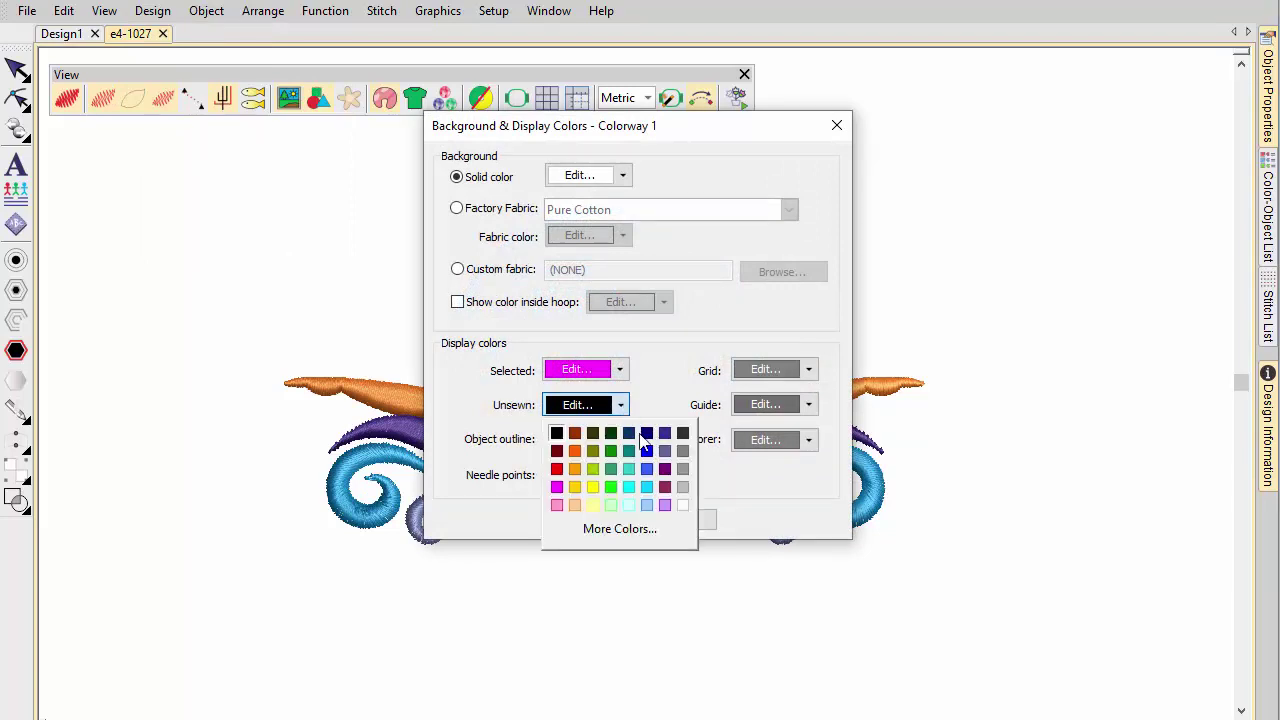
left_click(647, 450)
left_click(619, 440)
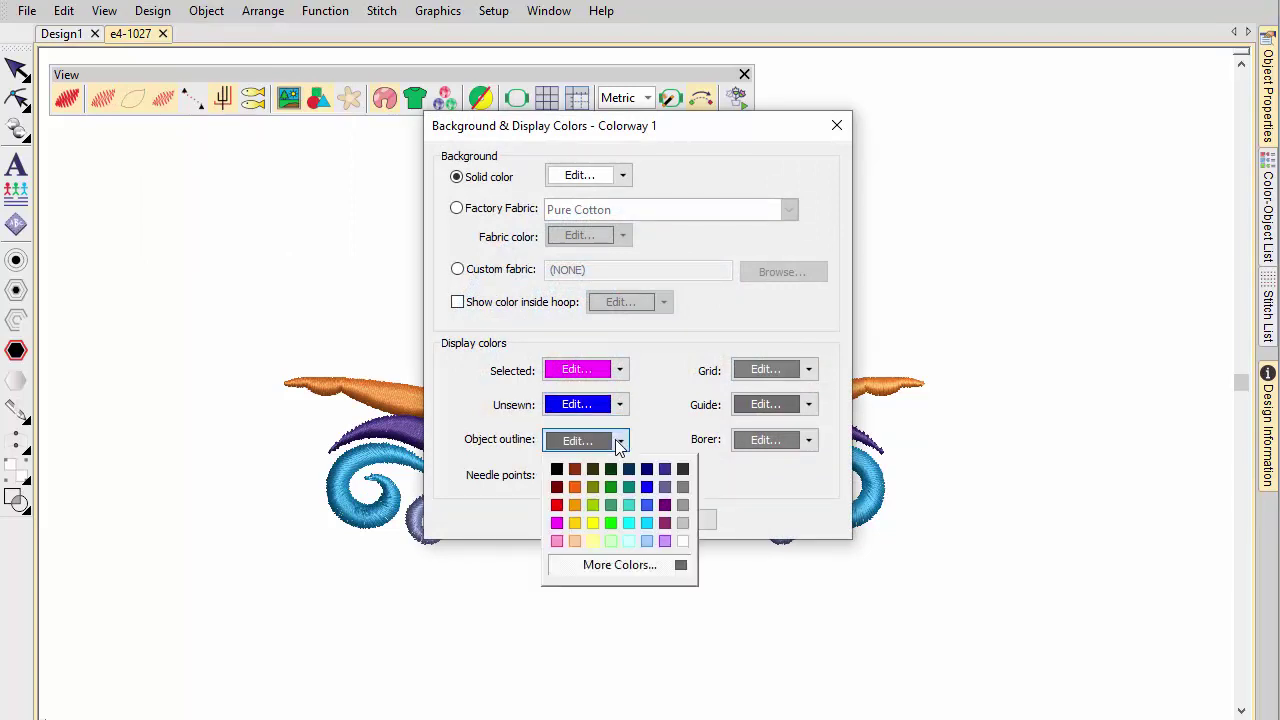
left_click(619, 440)
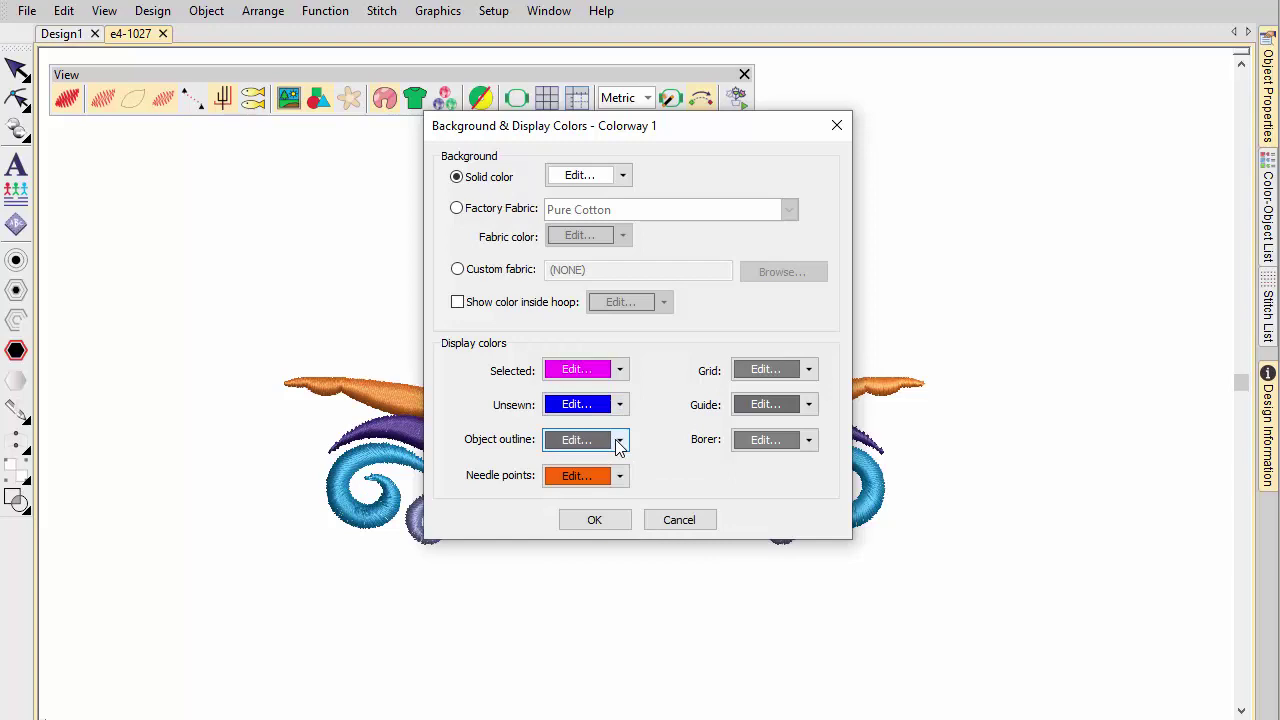
left_click(606, 522)
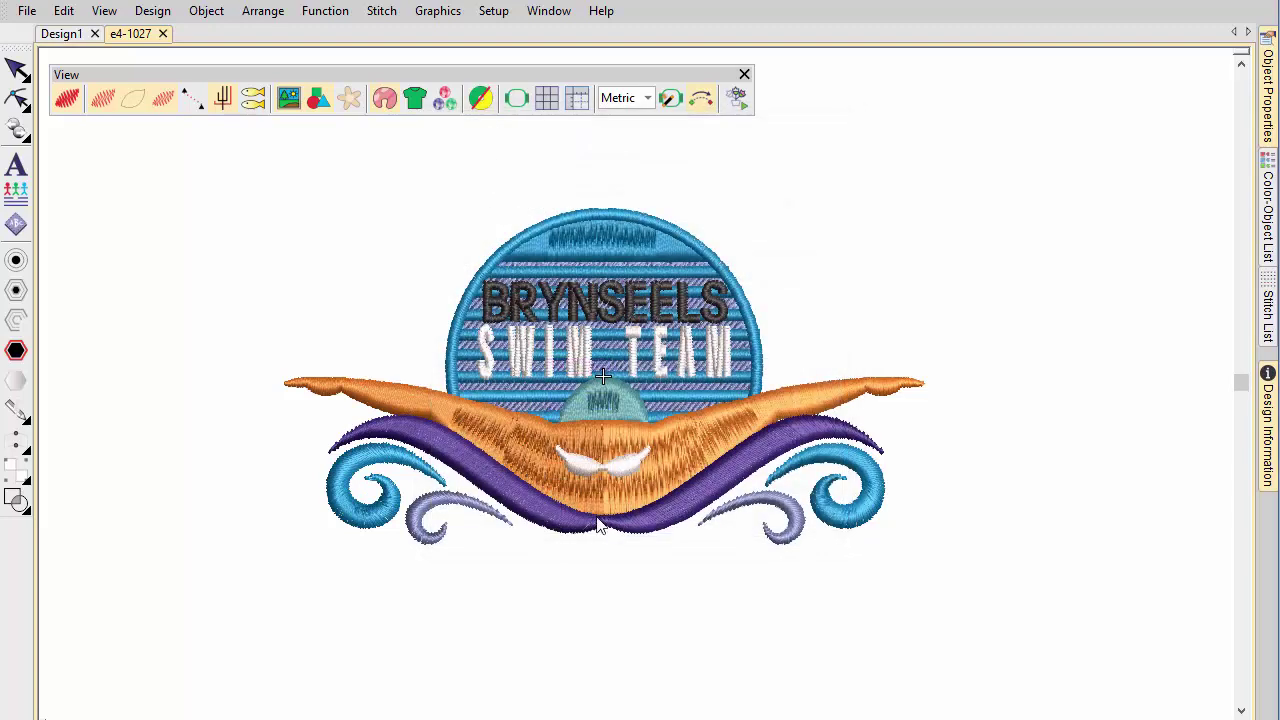
Save the Swim Team design as a template named 'New Template'.
left_click(27, 11)
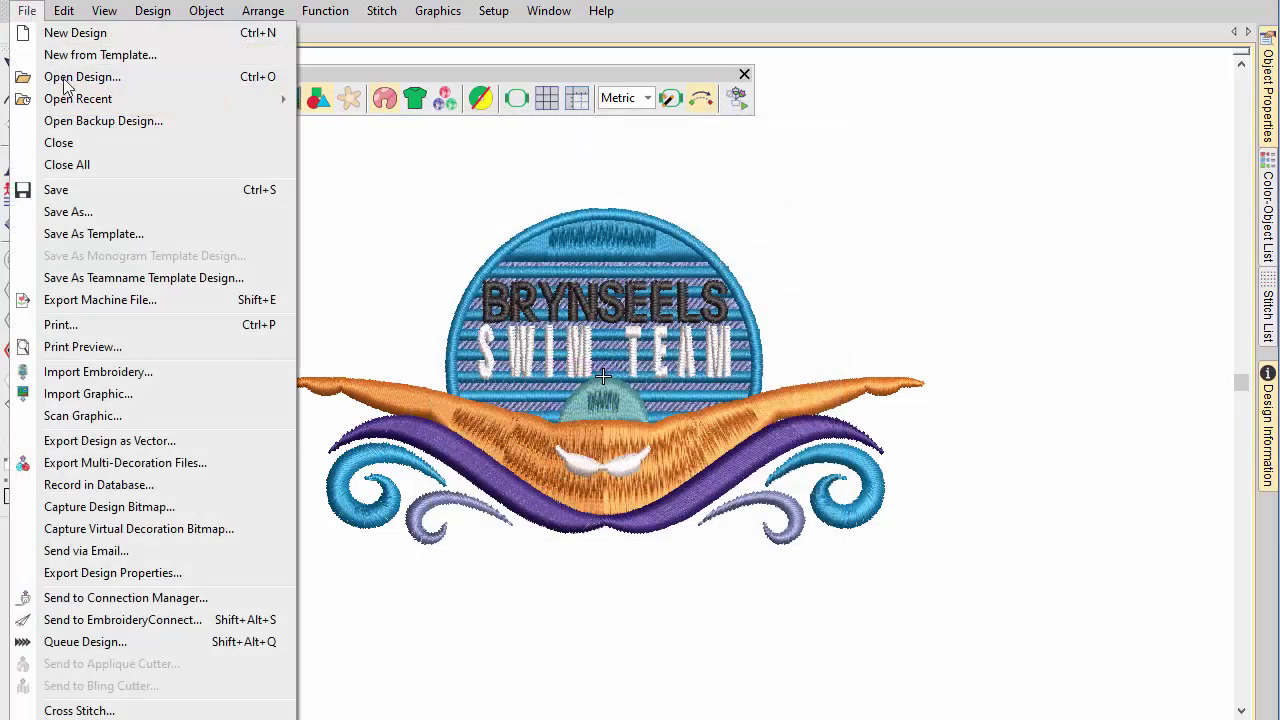
left_click(93, 233)
double_click(383, 580)
type("New Template")
left_click(945, 652)
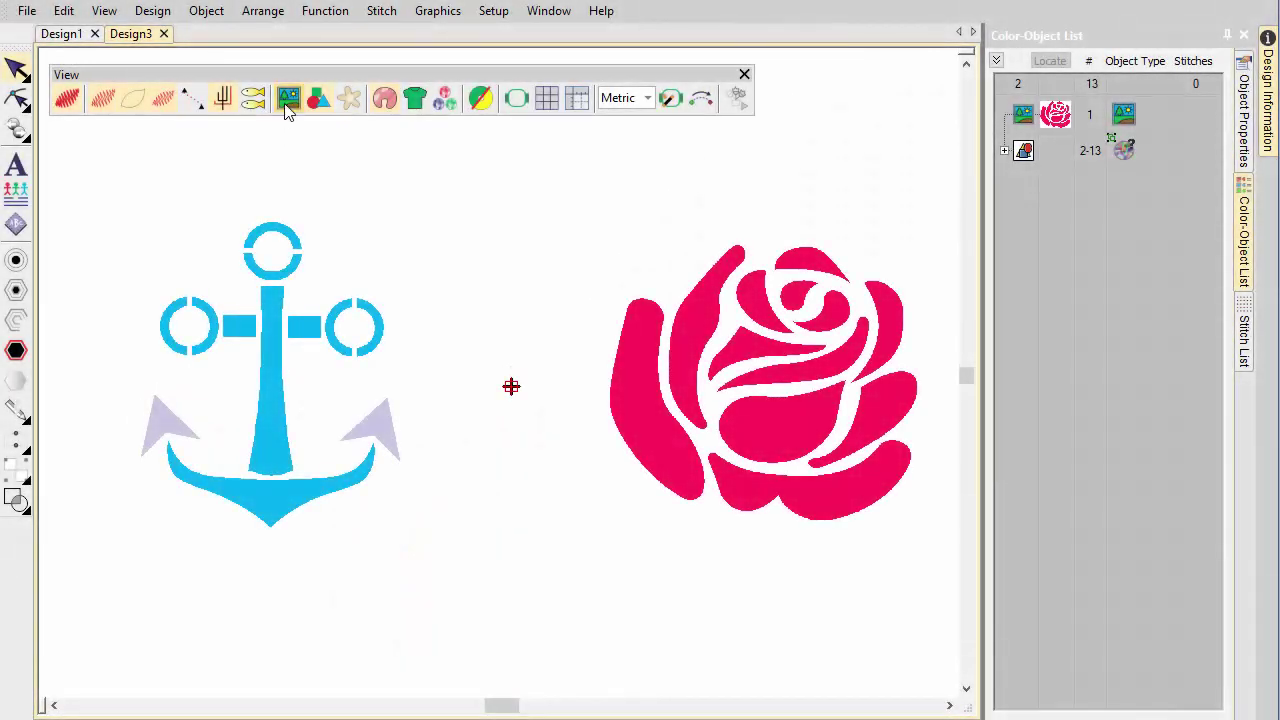
Toggle the rose bitmap and anchor vector artwork off and back on, then dim the artwork.
left_click(285, 104)
left_click(285, 104)
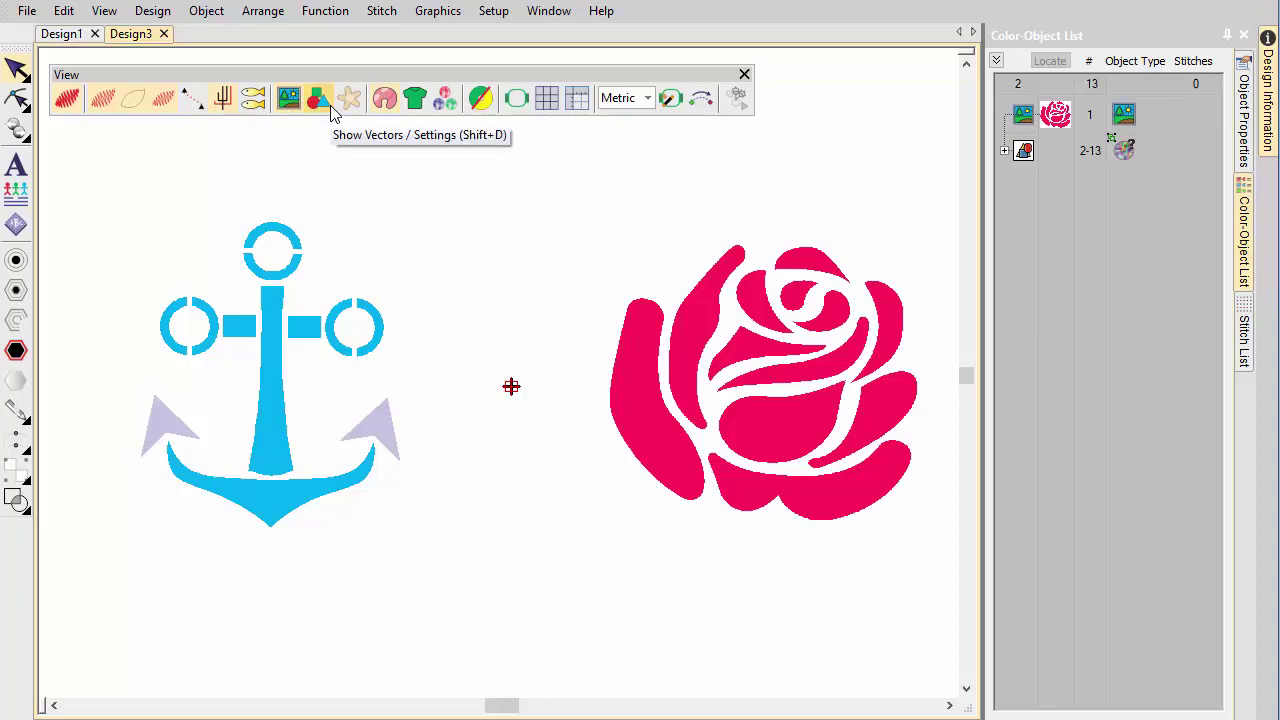
left_click(332, 106)
left_click(332, 106)
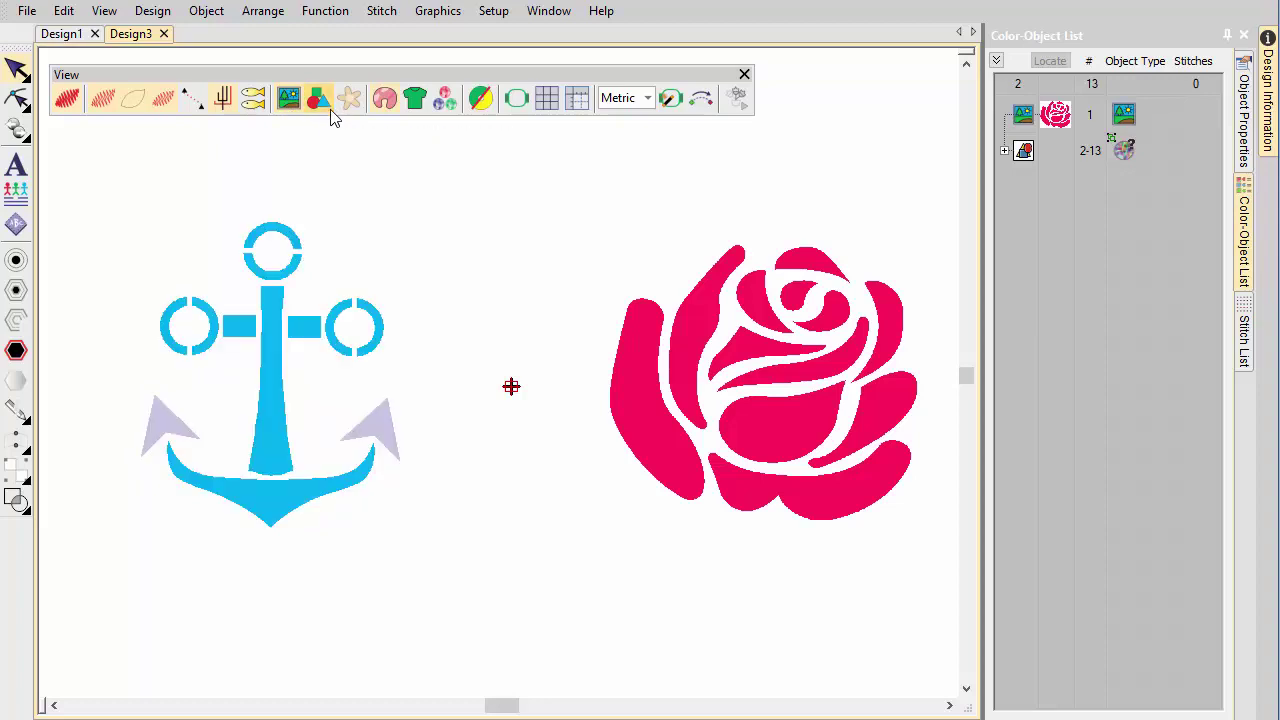
left_click(357, 110)
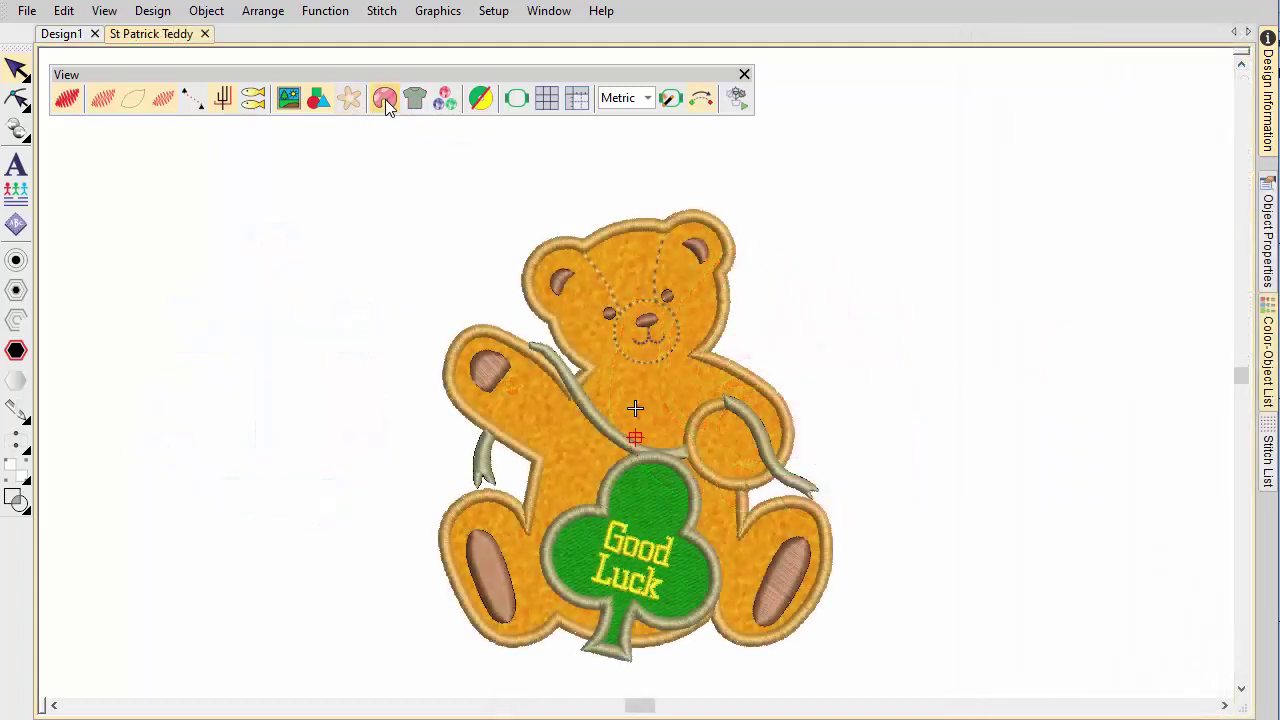
Hide and restore the teddy's applique fabric, then the bag mockup behind the patch.
left_click(386, 100)
left_click(385, 99)
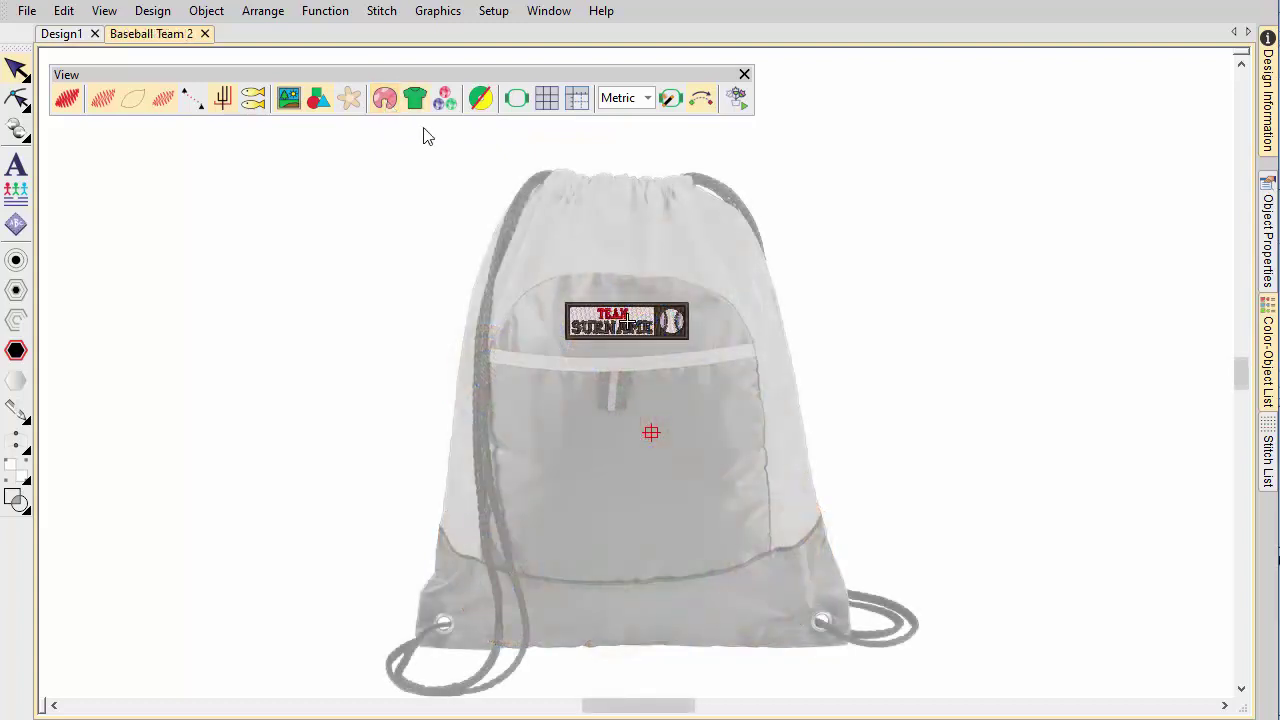
left_click(415, 100)
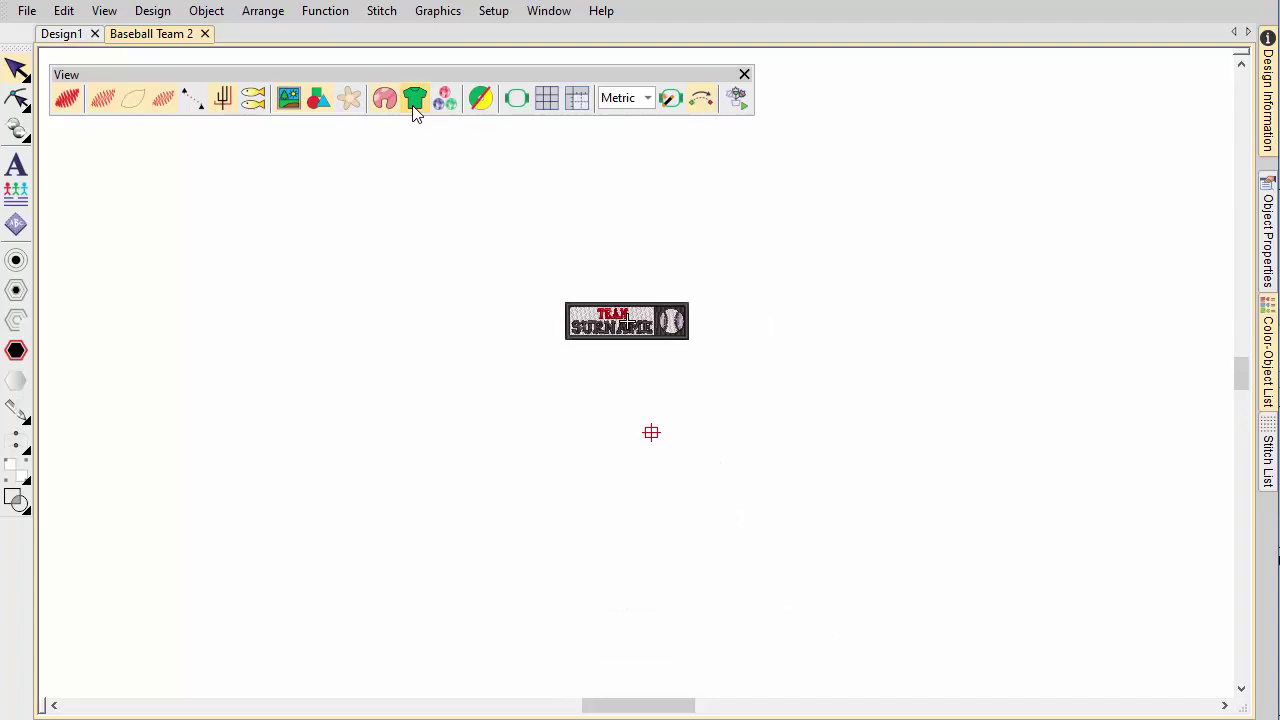
left_click(415, 100)
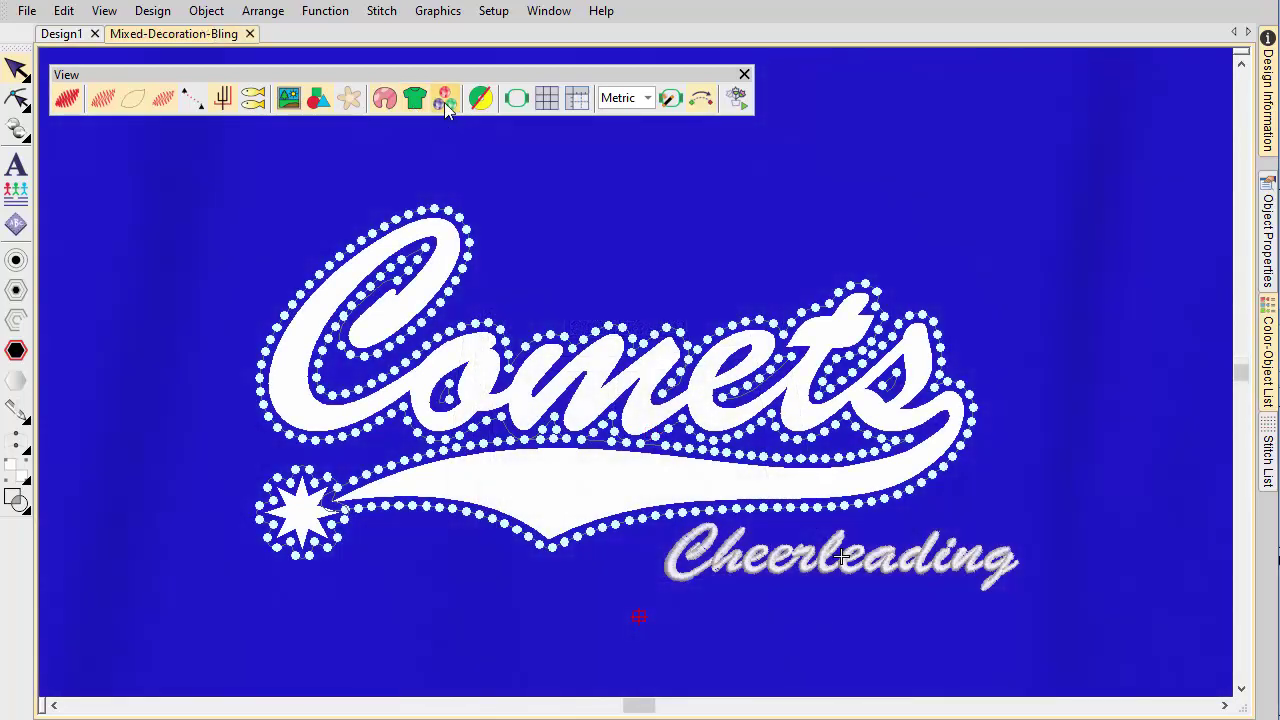
Hide and restore the Comets rhinestones, the flower's sequins and the Beading Flower's red beads.
left_click(446, 100)
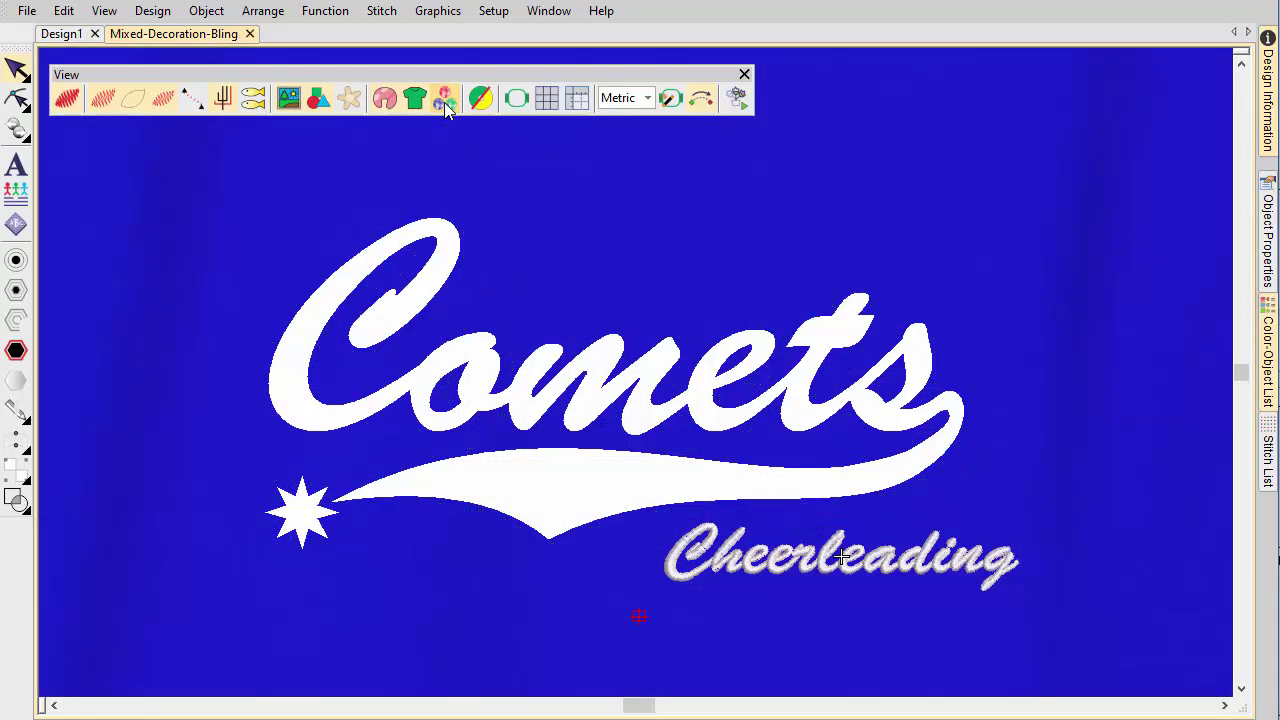
left_click(446, 100)
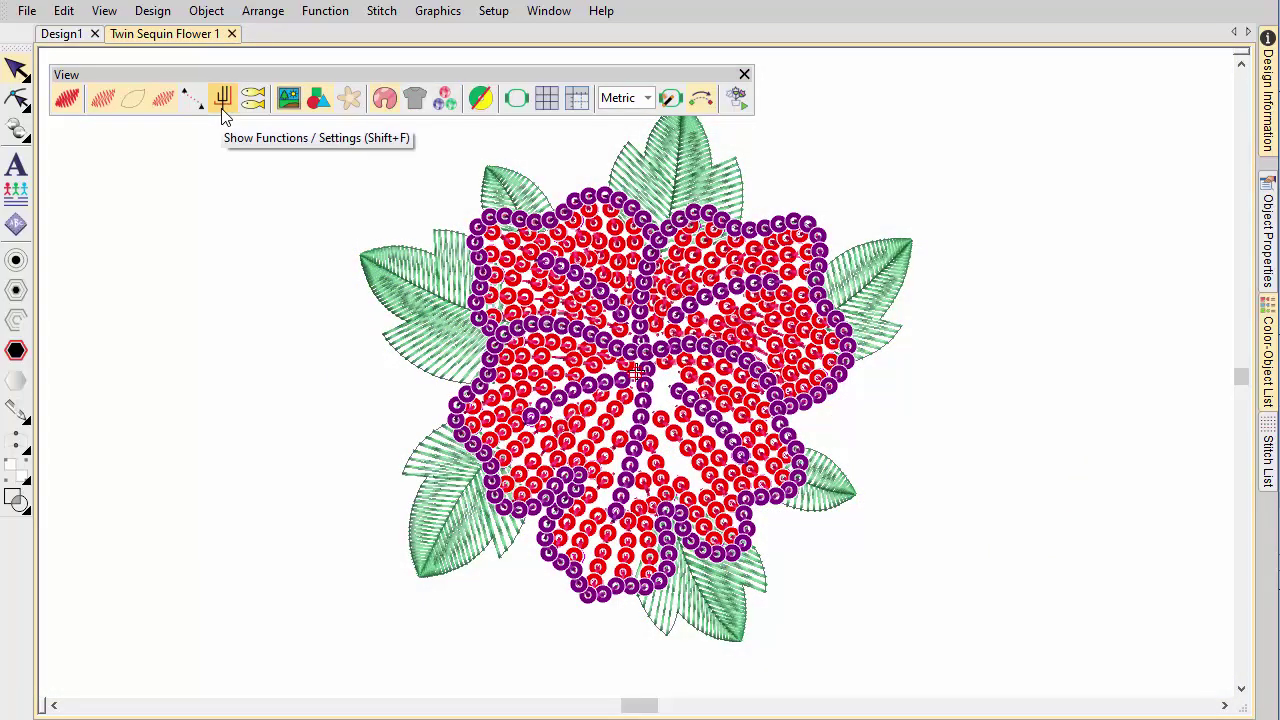
left_click(223, 104)
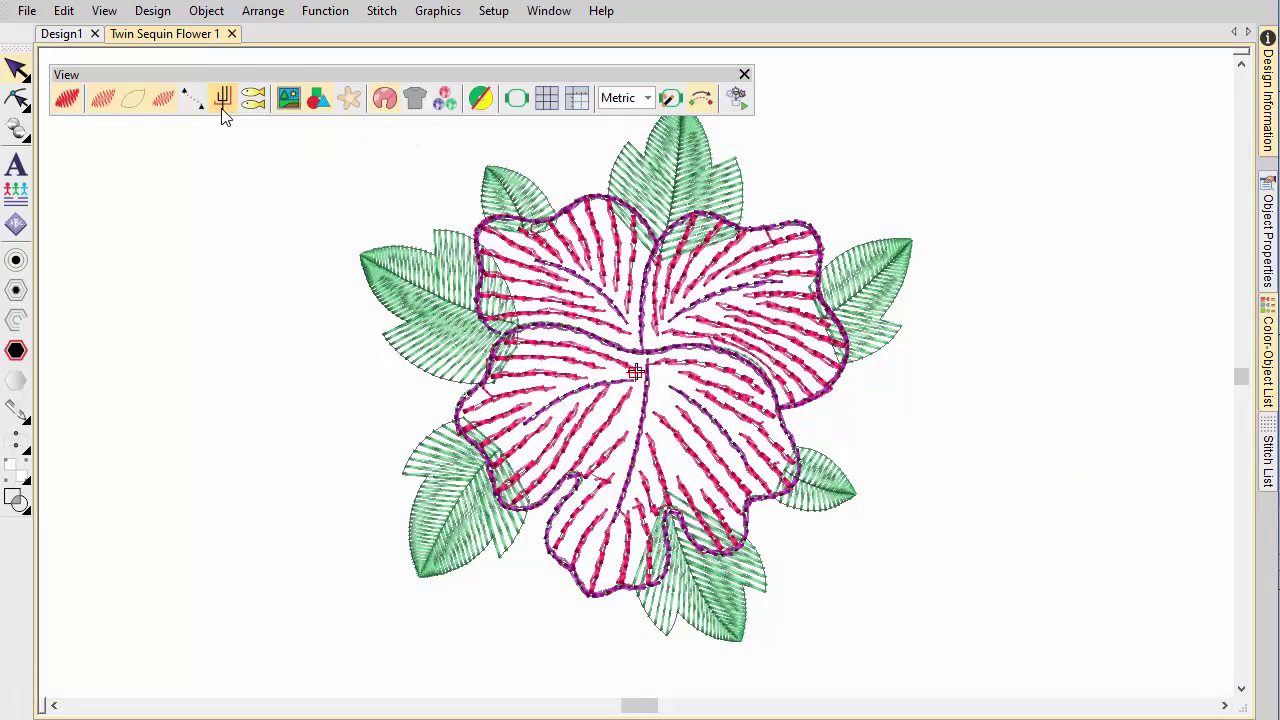
left_click(224, 110)
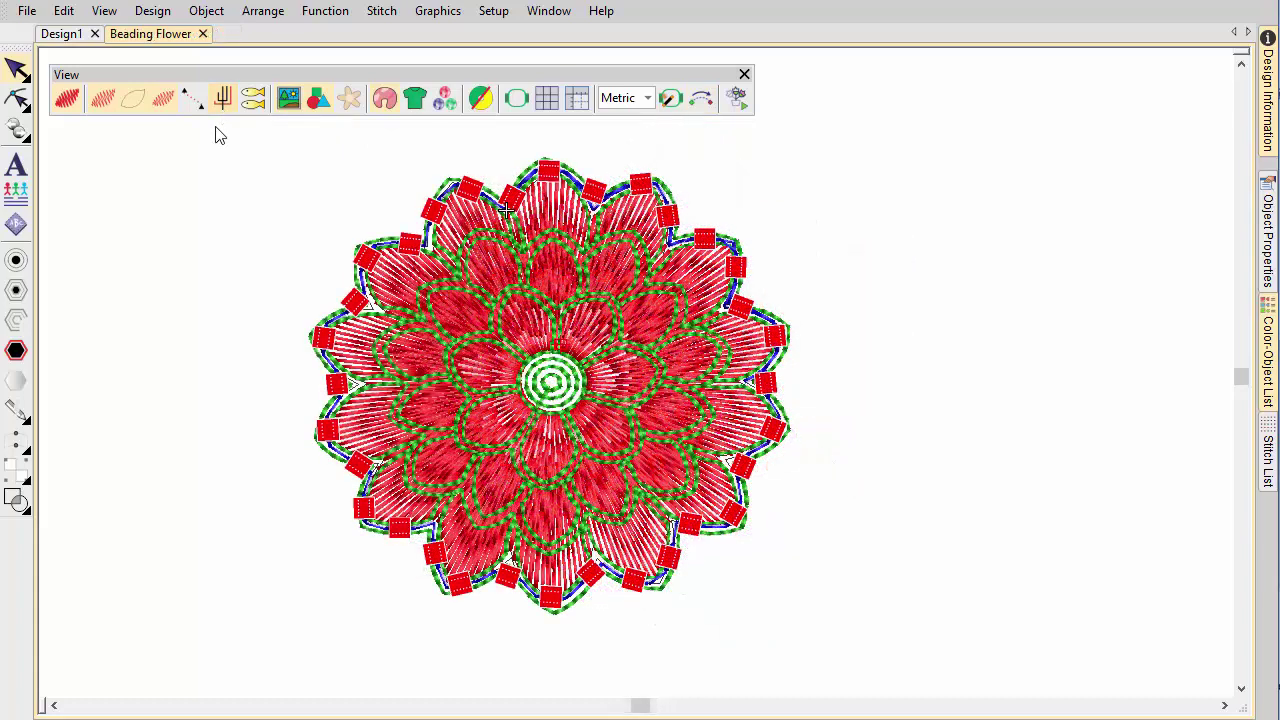
left_click(225, 104)
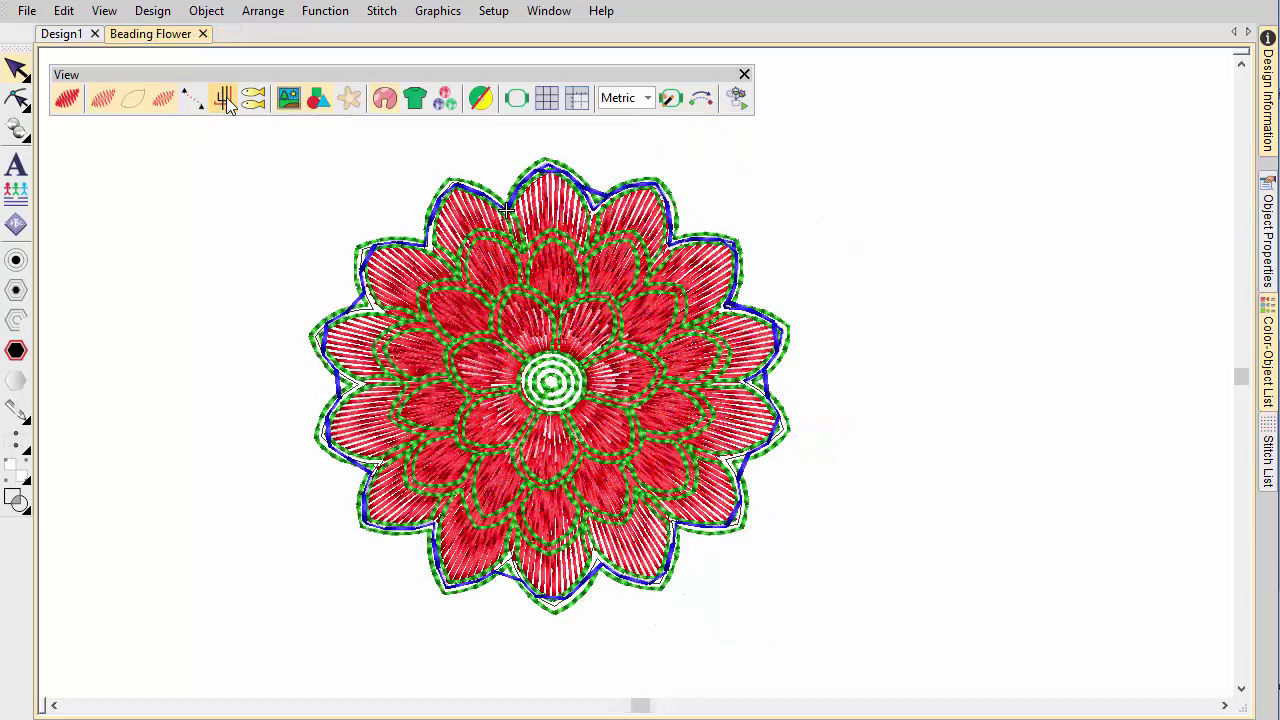
left_click(225, 104)
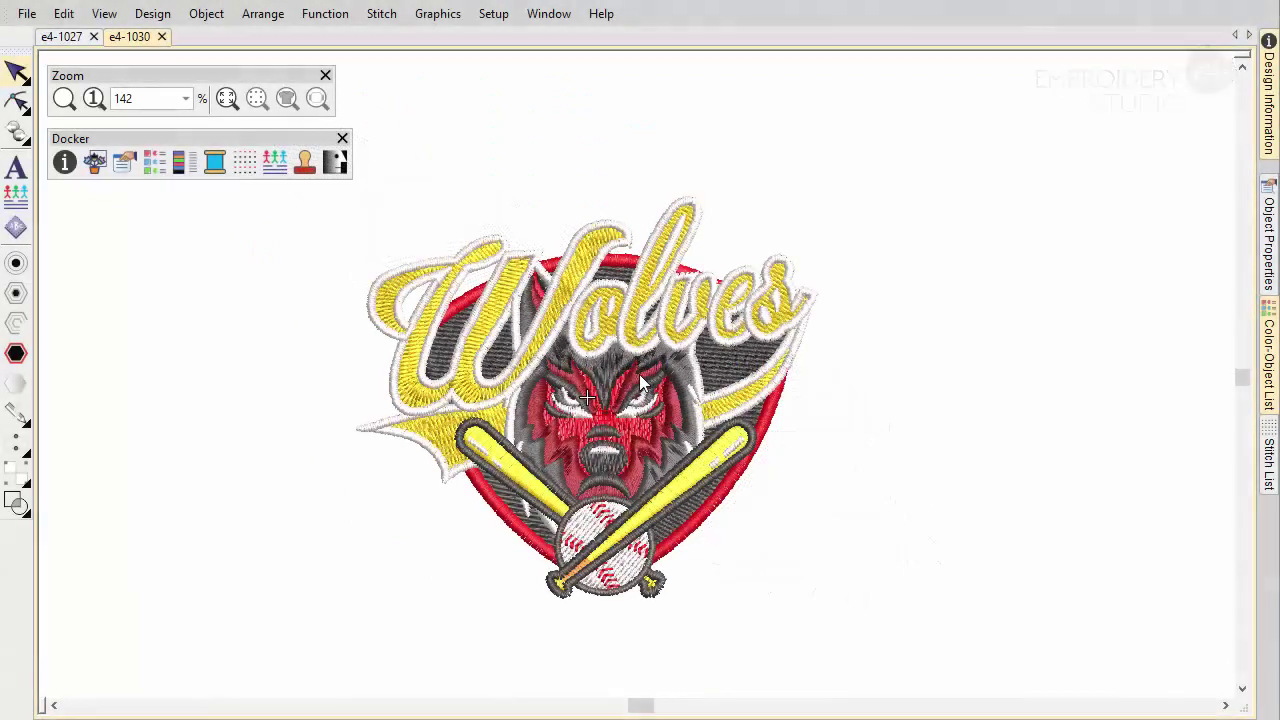
Review the Options Scroll tab's mouse-wheel default action, keeping Zoom 1.25X.
left_click(503, 18)
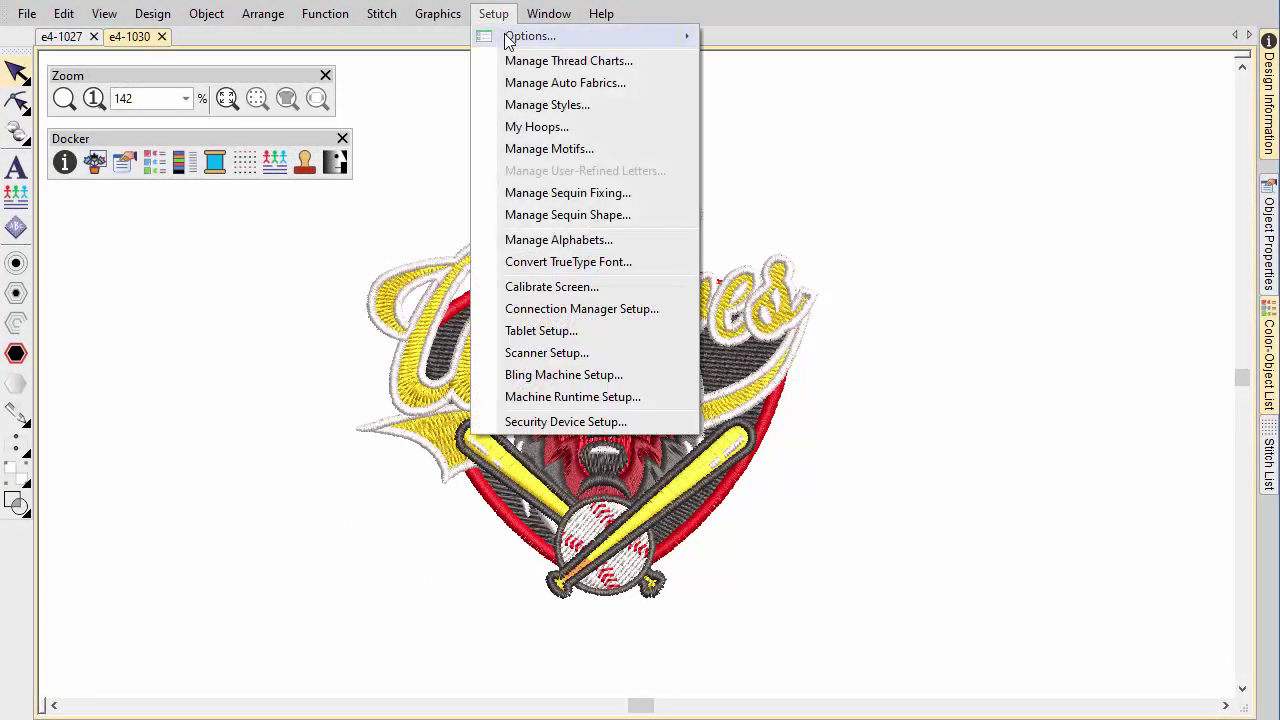
left_click(505, 35)
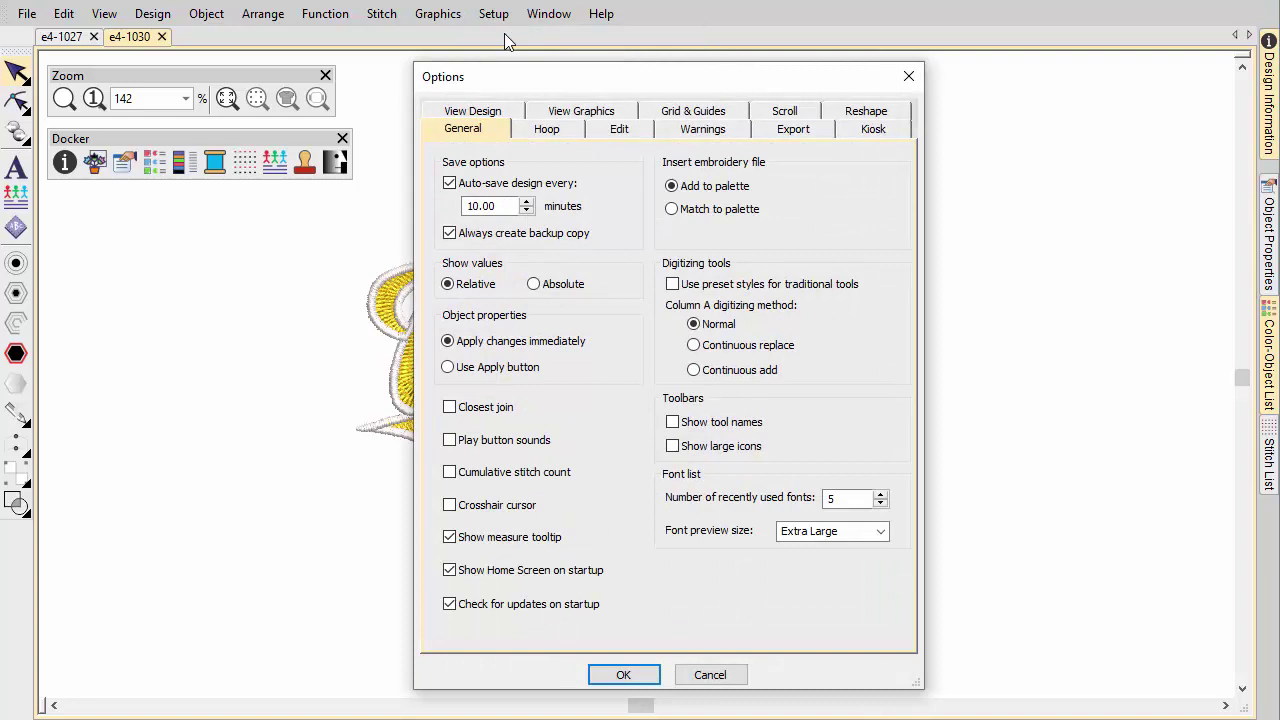
left_click(784, 112)
left_click(718, 348)
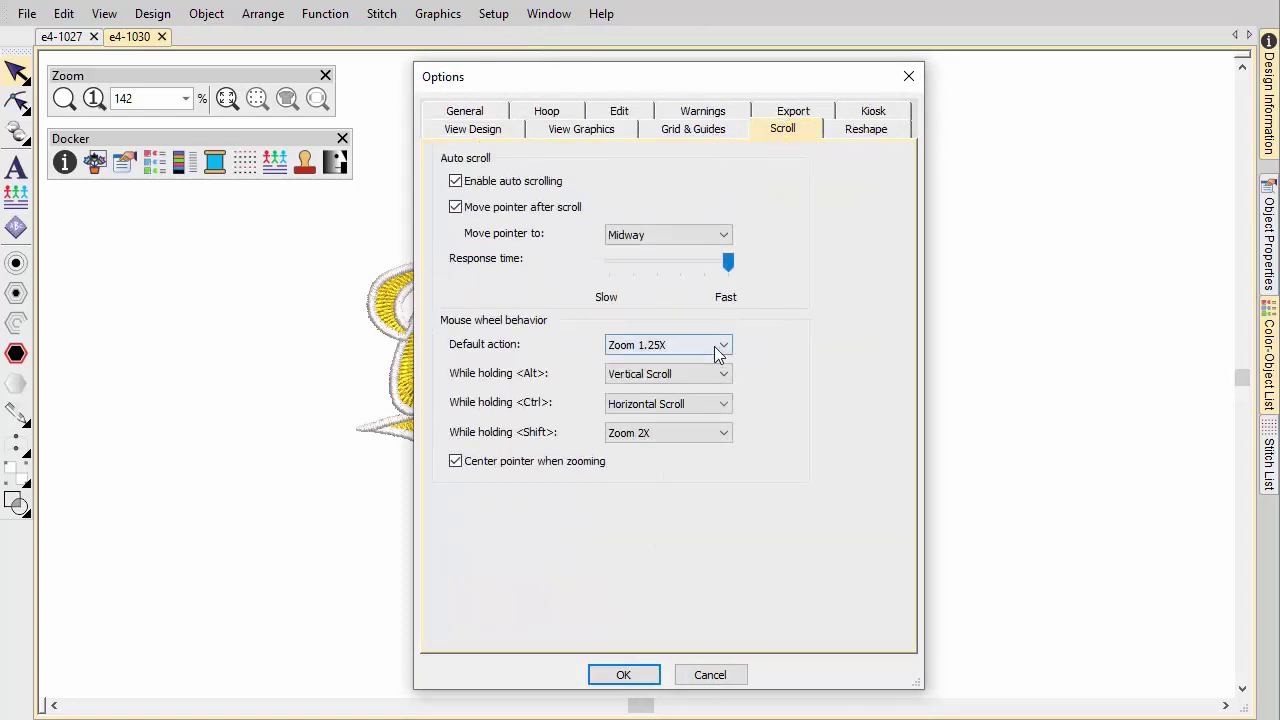
left_click(718, 348)
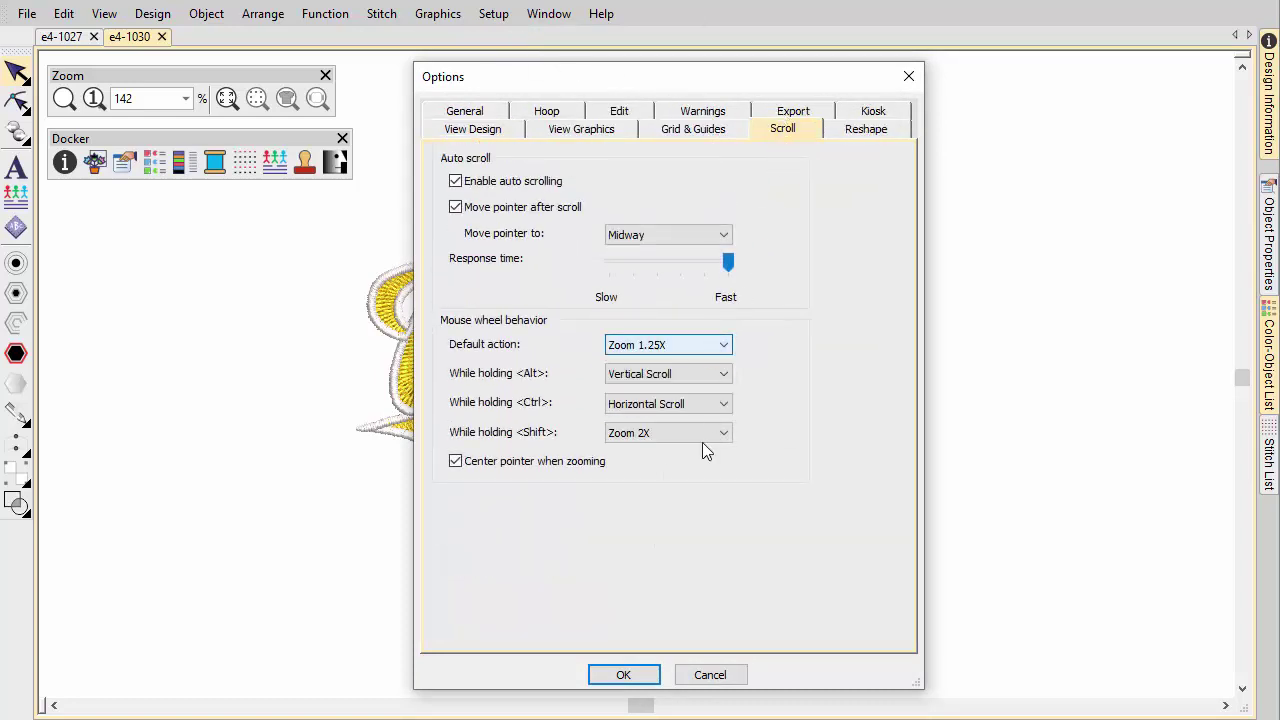
left_click(632, 677)
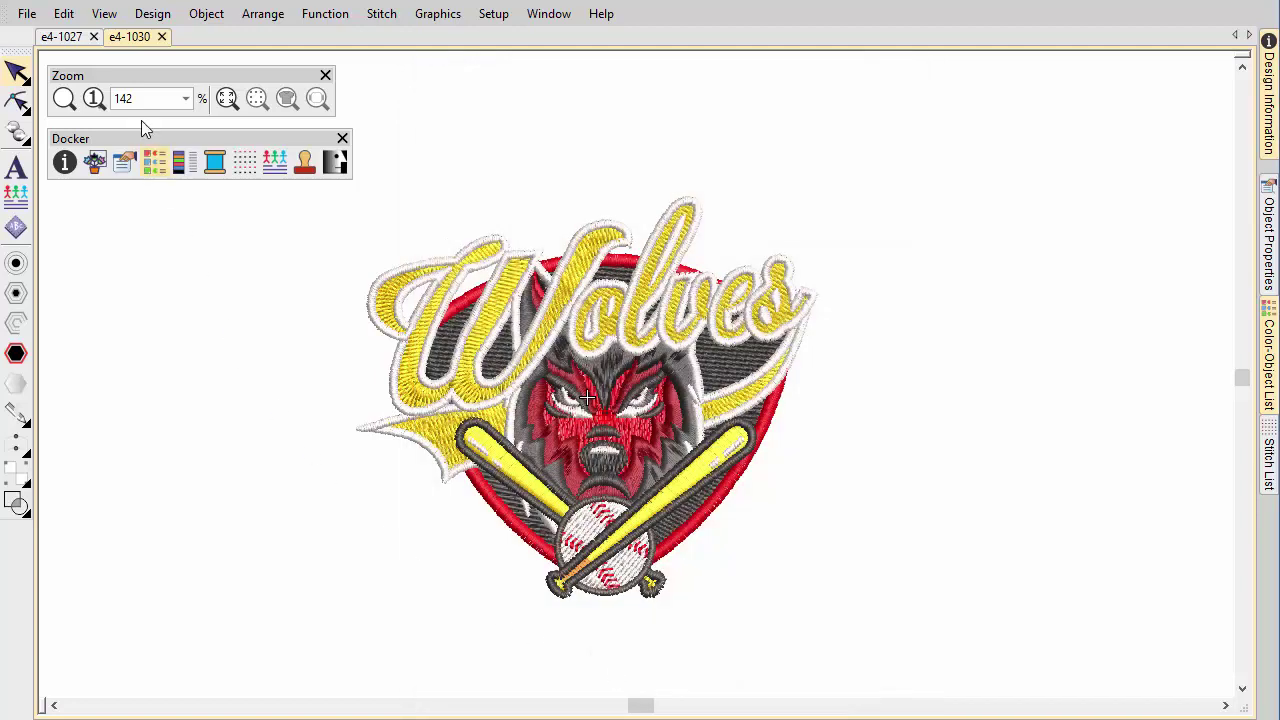
Set the view magnification to 150% from the Zoom toolbar.
left_click(105, 14)
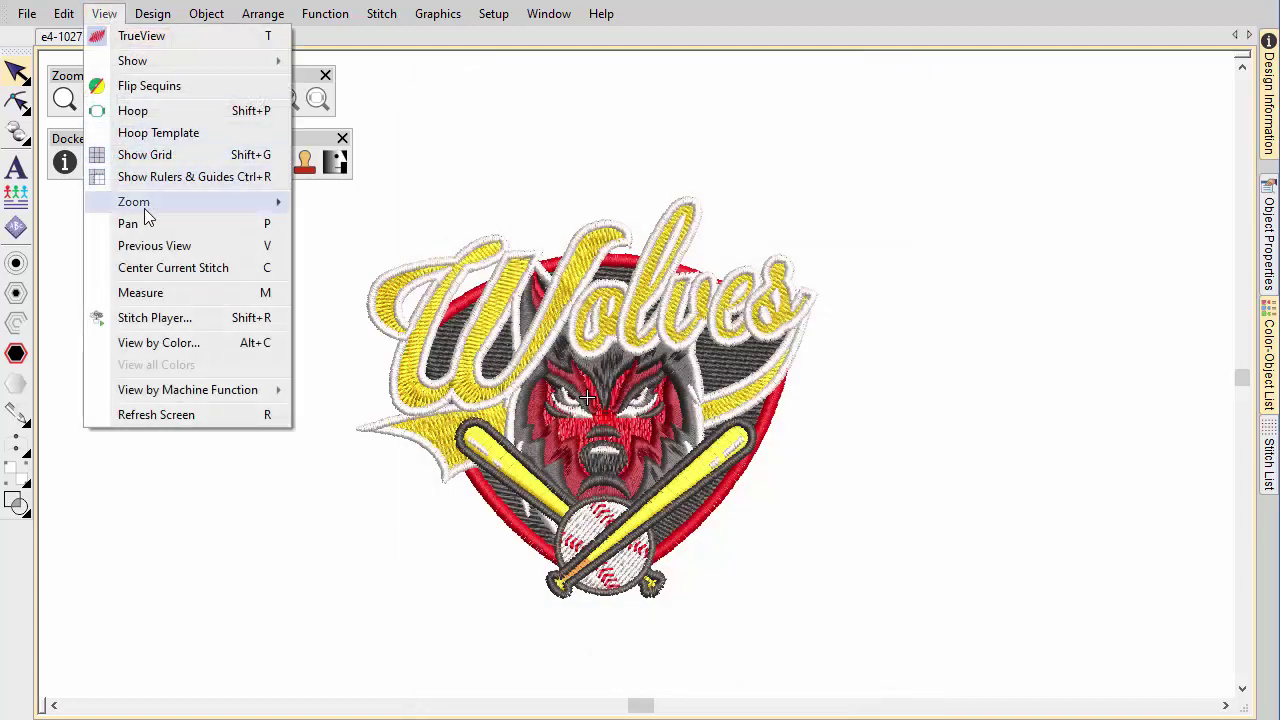
mouse_move(144, 206)
left_click(70, 215)
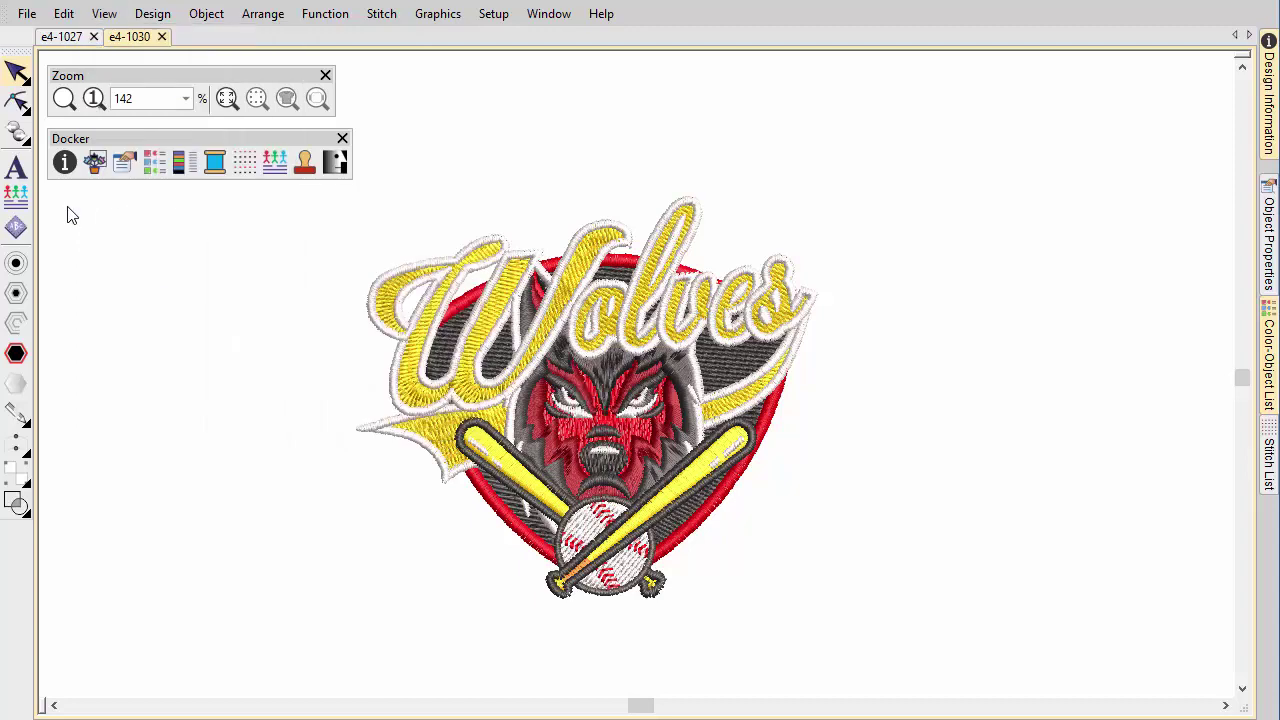
left_click(186, 98)
left_click(172, 196)
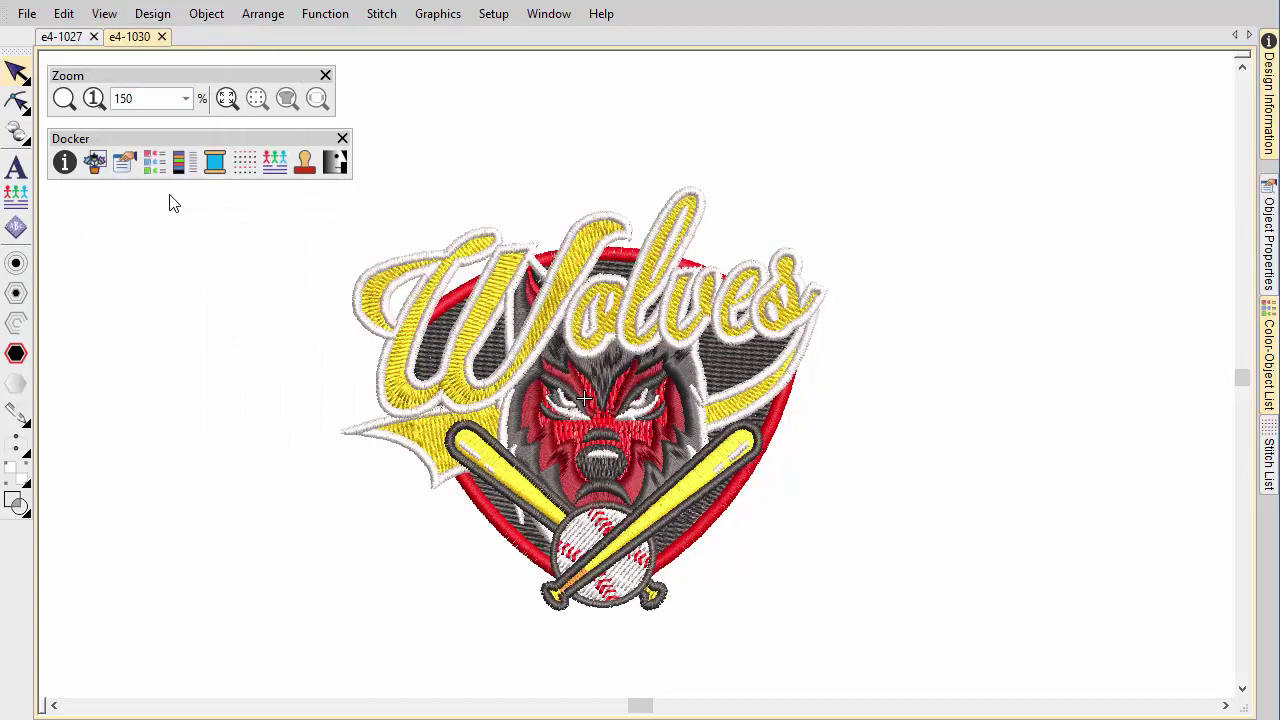
Box-zoom the wolf's face, fit the design, then zoom in and pan to the yellow bat's end.
left_click(70, 104)
left_click_drag(477, 353, 633, 481)
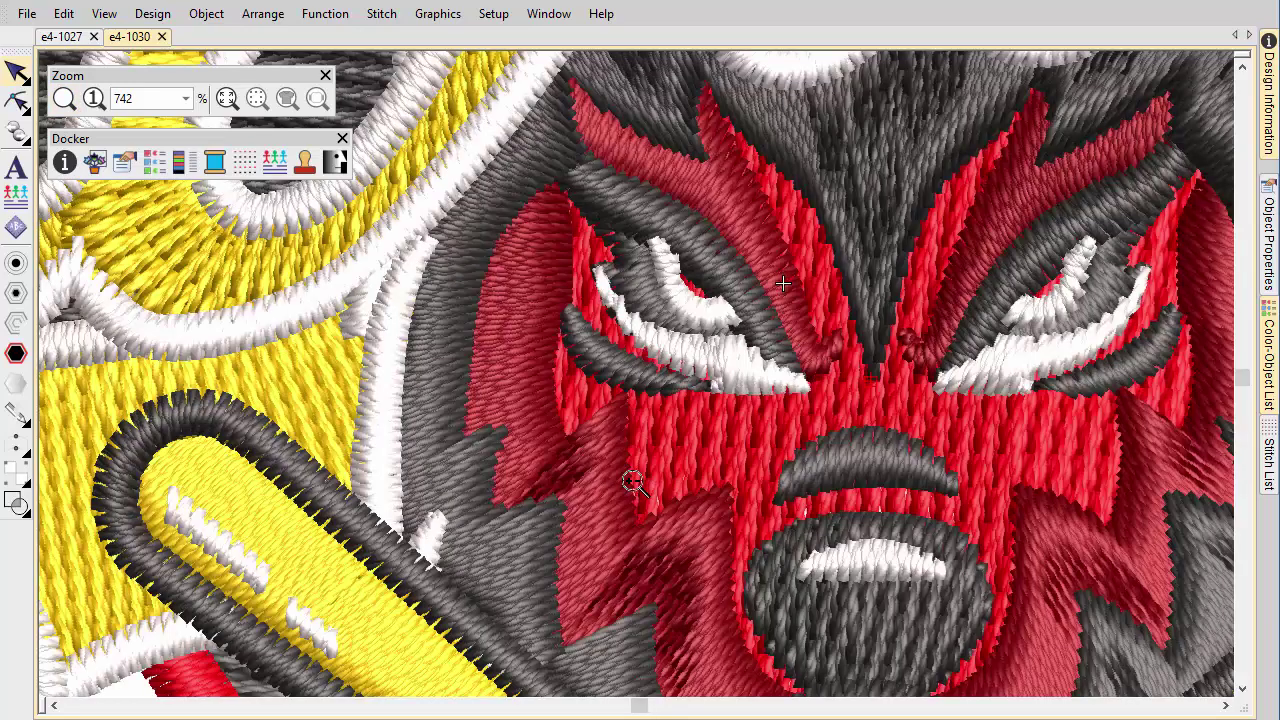
key("0")
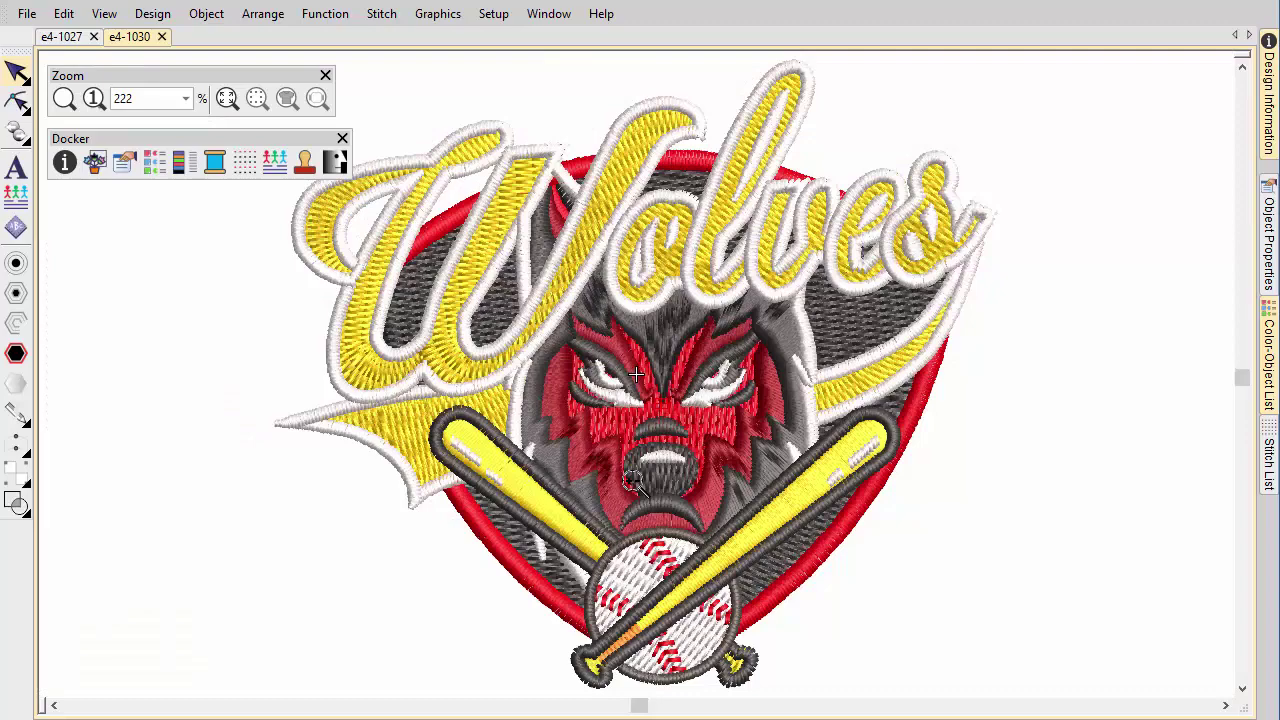
scroll(633, 481, "up", 4)
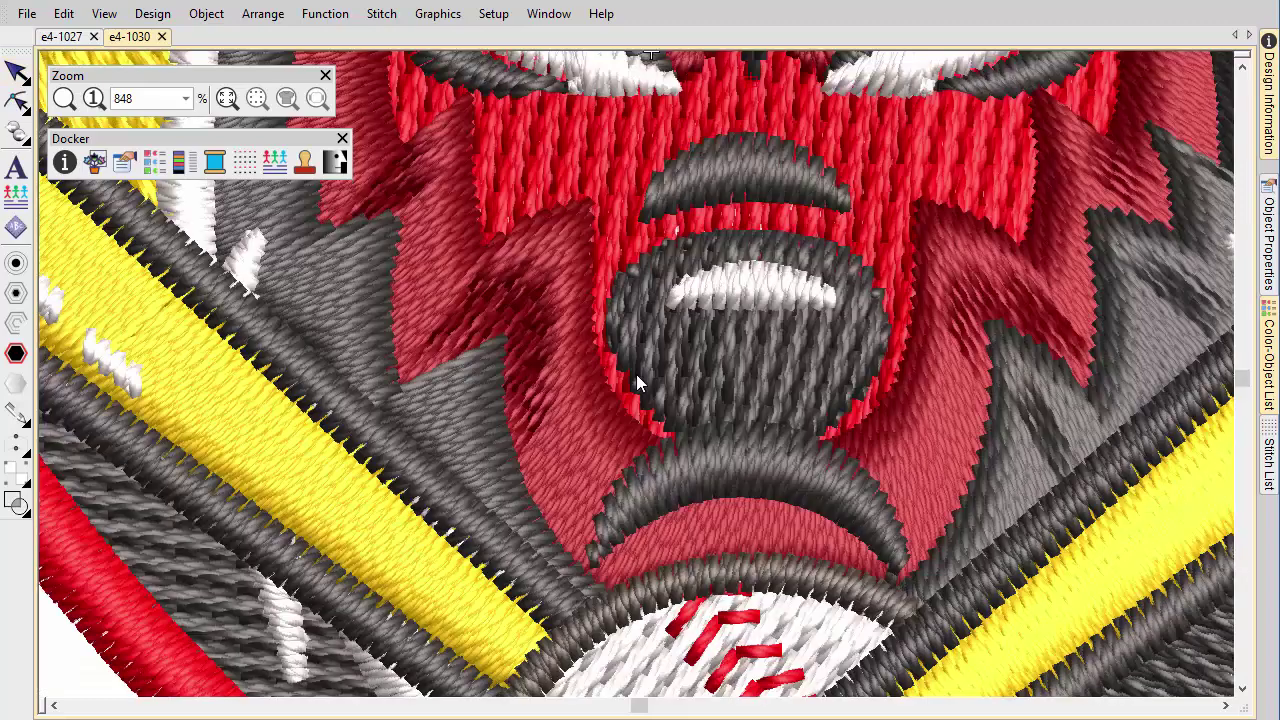
left_click_drag(826, 323, 536, 343)
left_click_drag(899, 339, 810, 357)
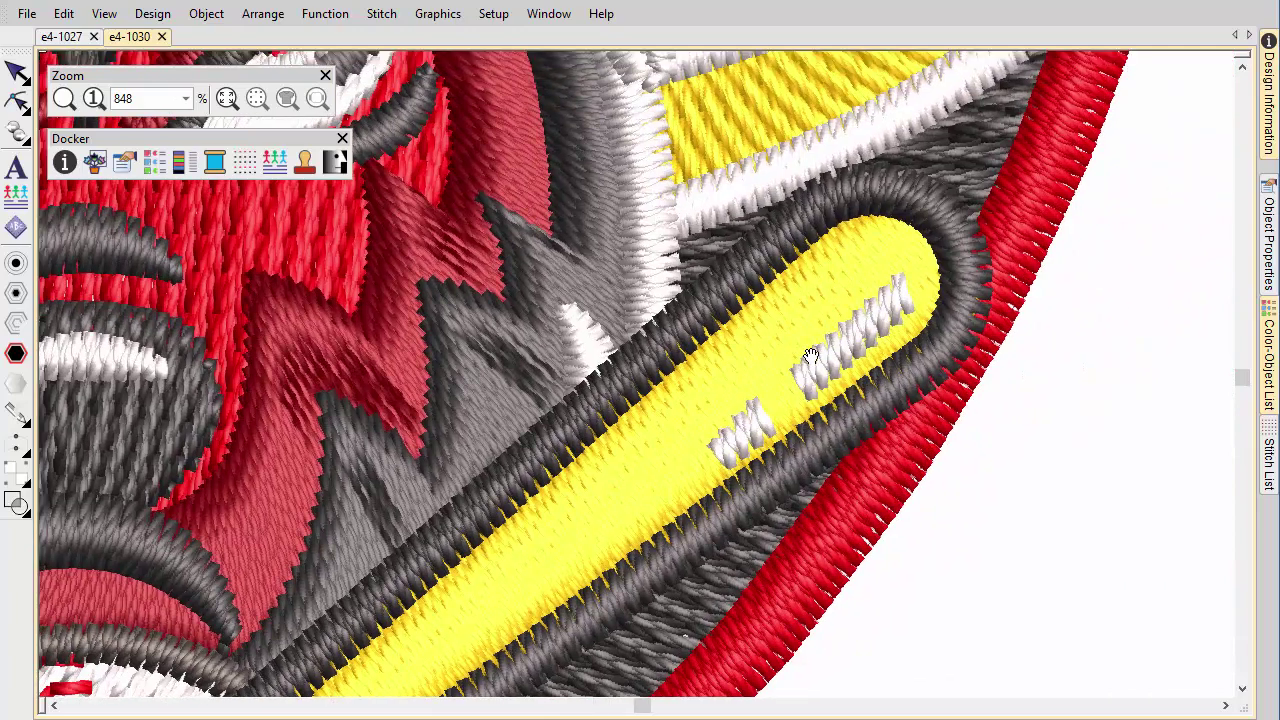
Use the Overview Window to jump between the baseball, the bat end under the lettering, and the wolf's face.
left_click(95, 162)
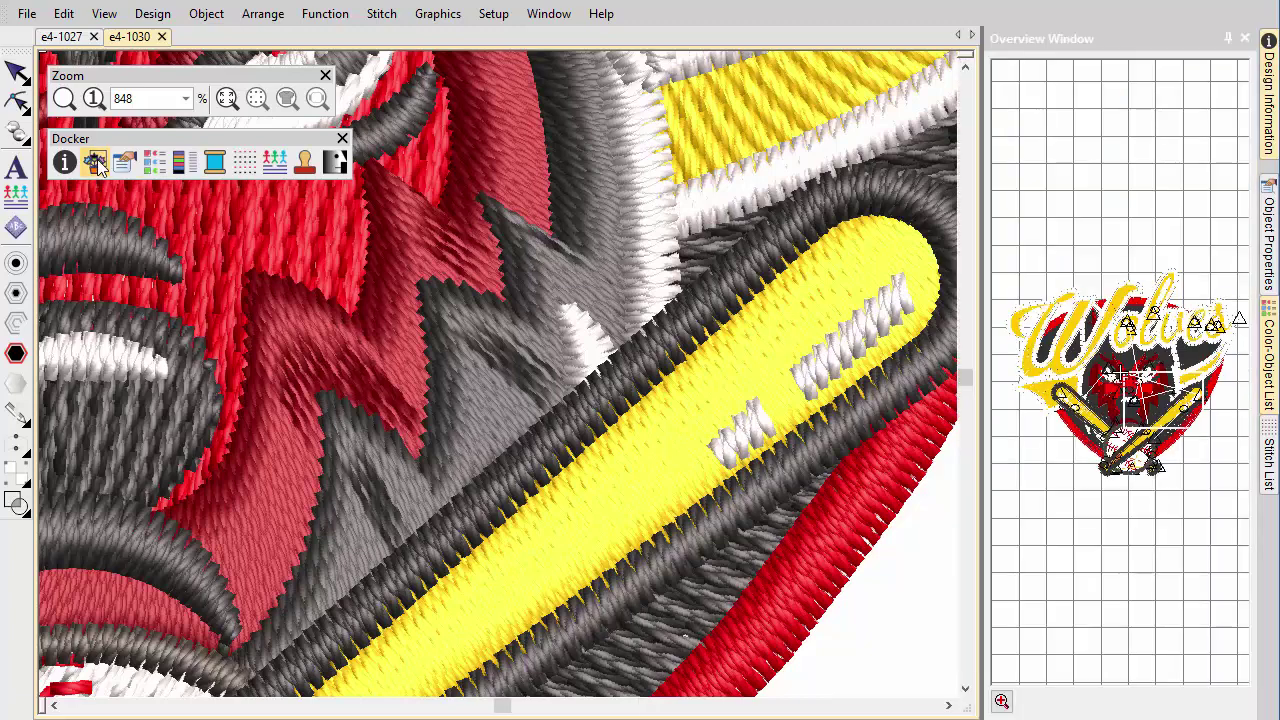
left_click(1150, 392)
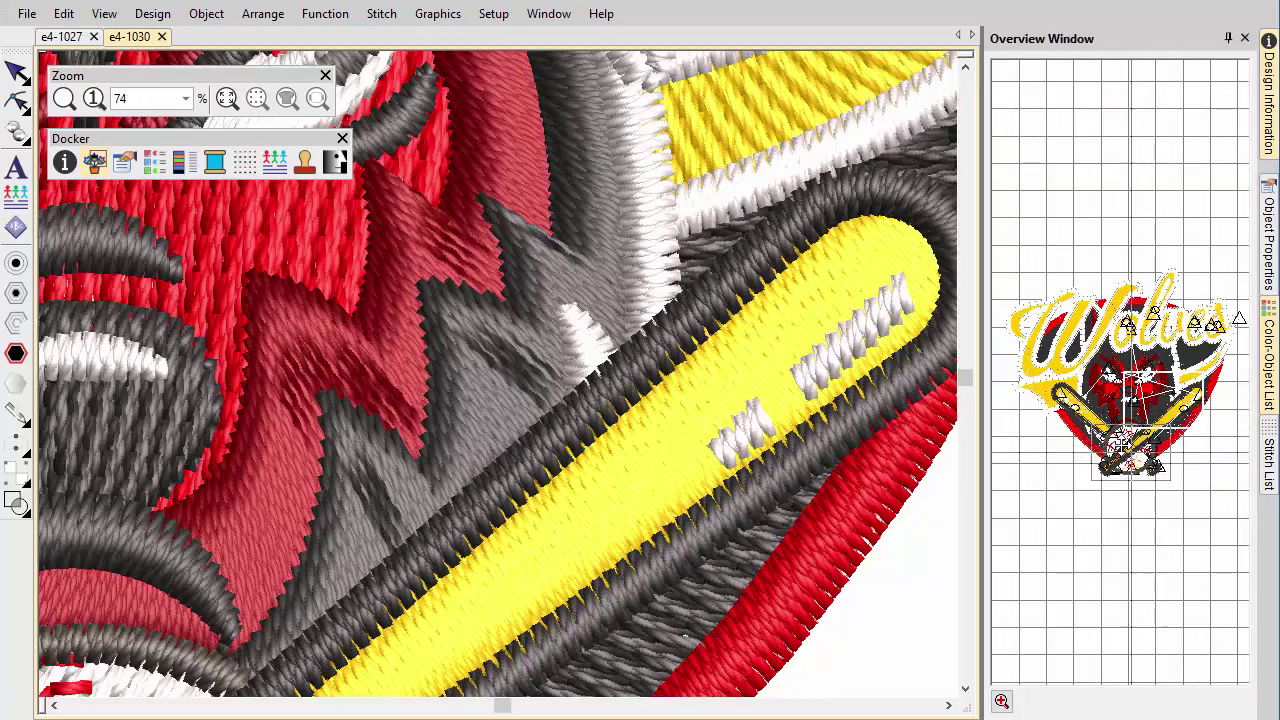
left_click(1130, 430)
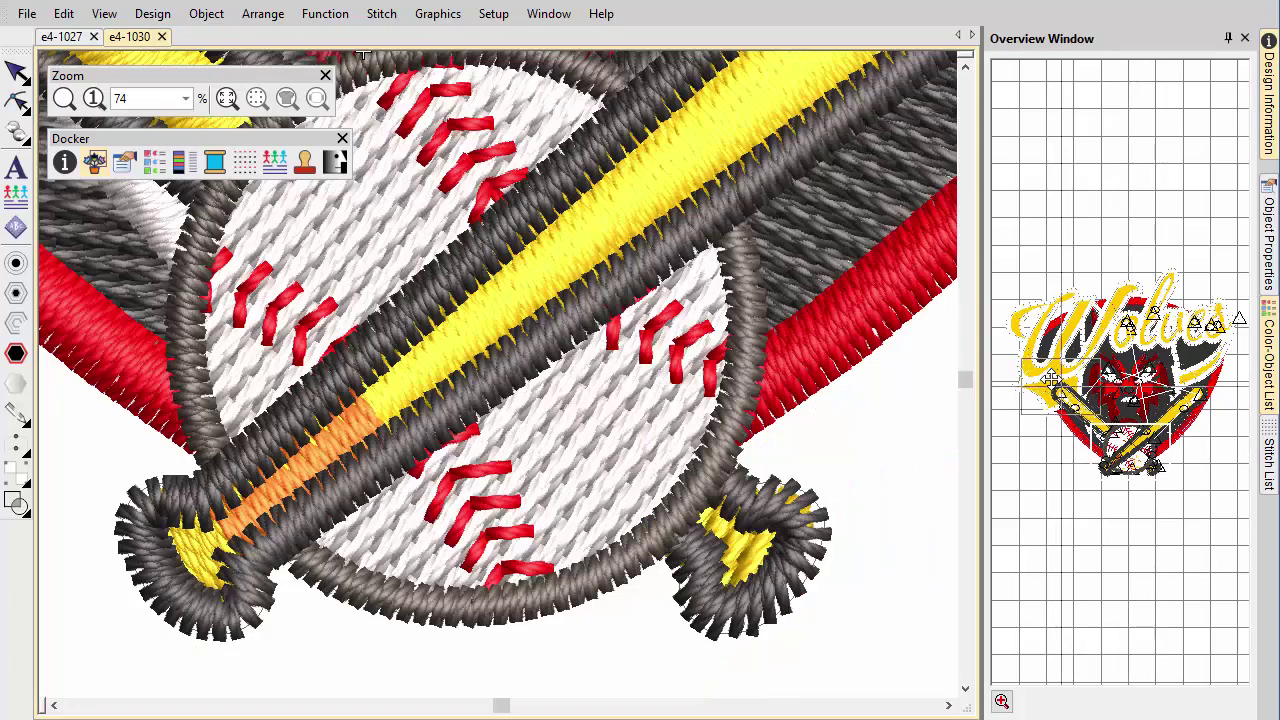
left_click(1050, 378)
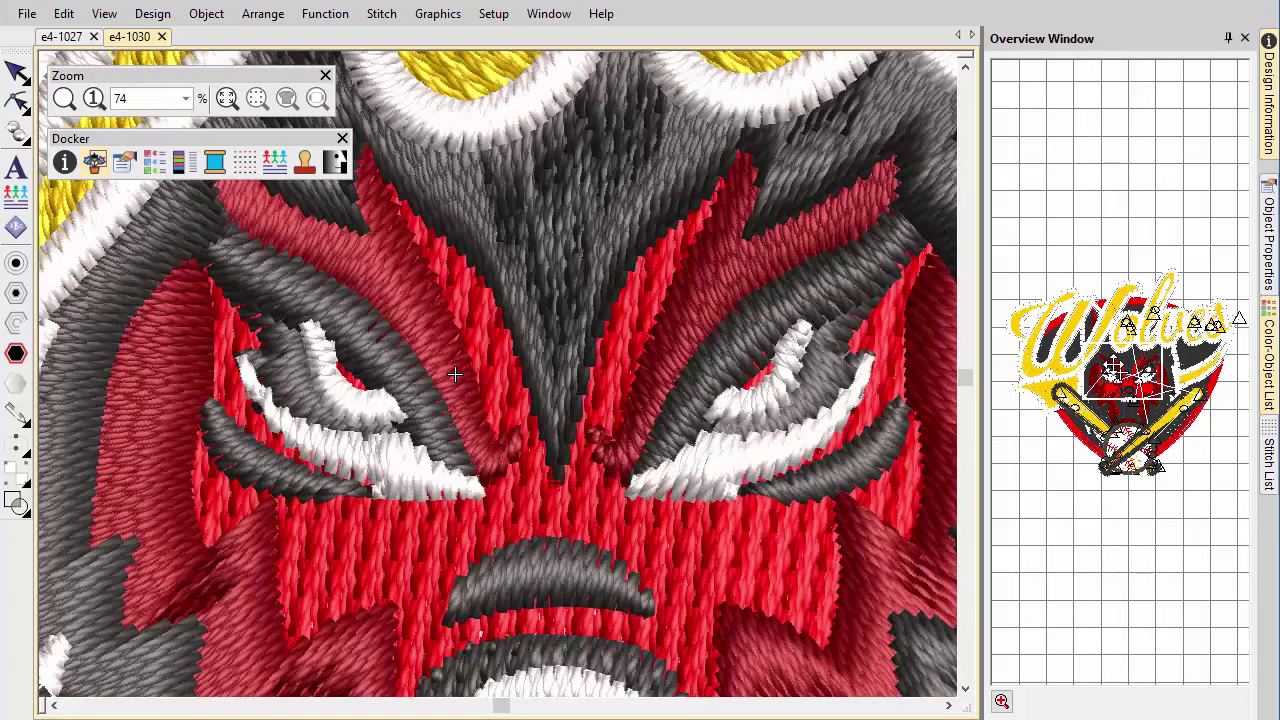
left_click(1120, 370)
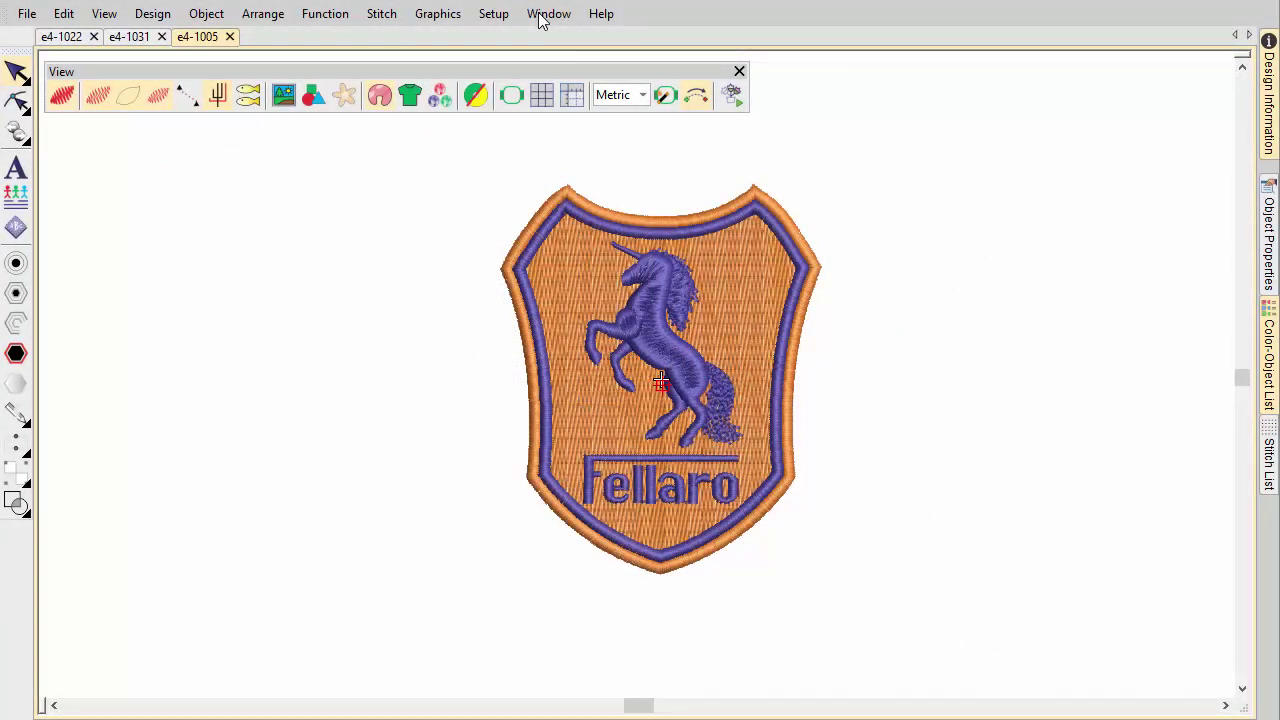
Split the view into four panes and show the bottom-left pane as plain stitches, then outlines.
left_click(548, 14)
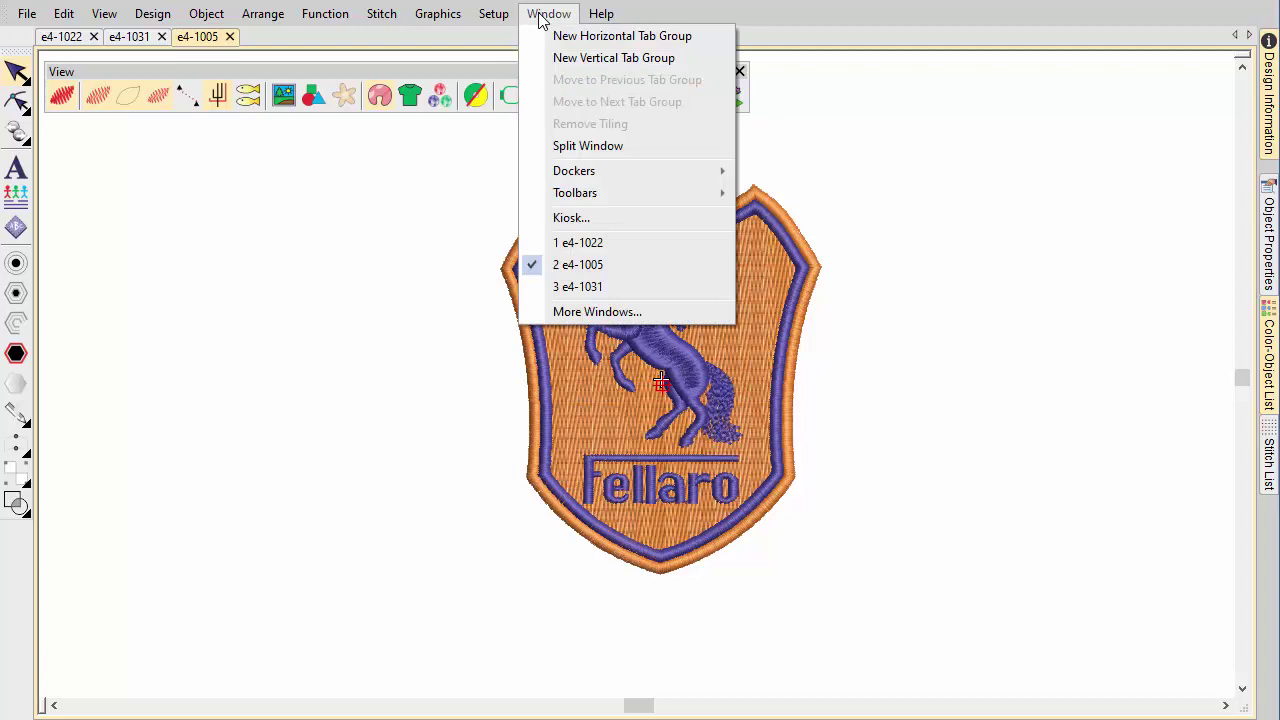
left_click(589, 147)
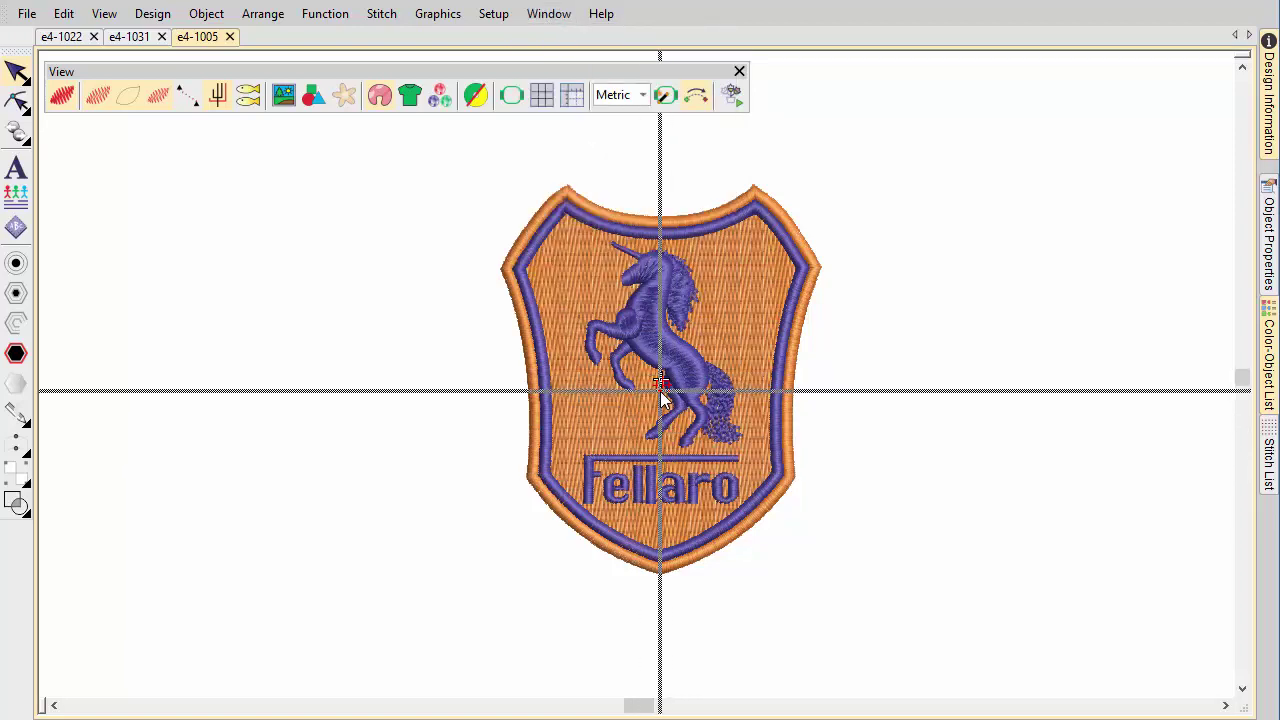
left_click(660, 392)
left_click(61, 95)
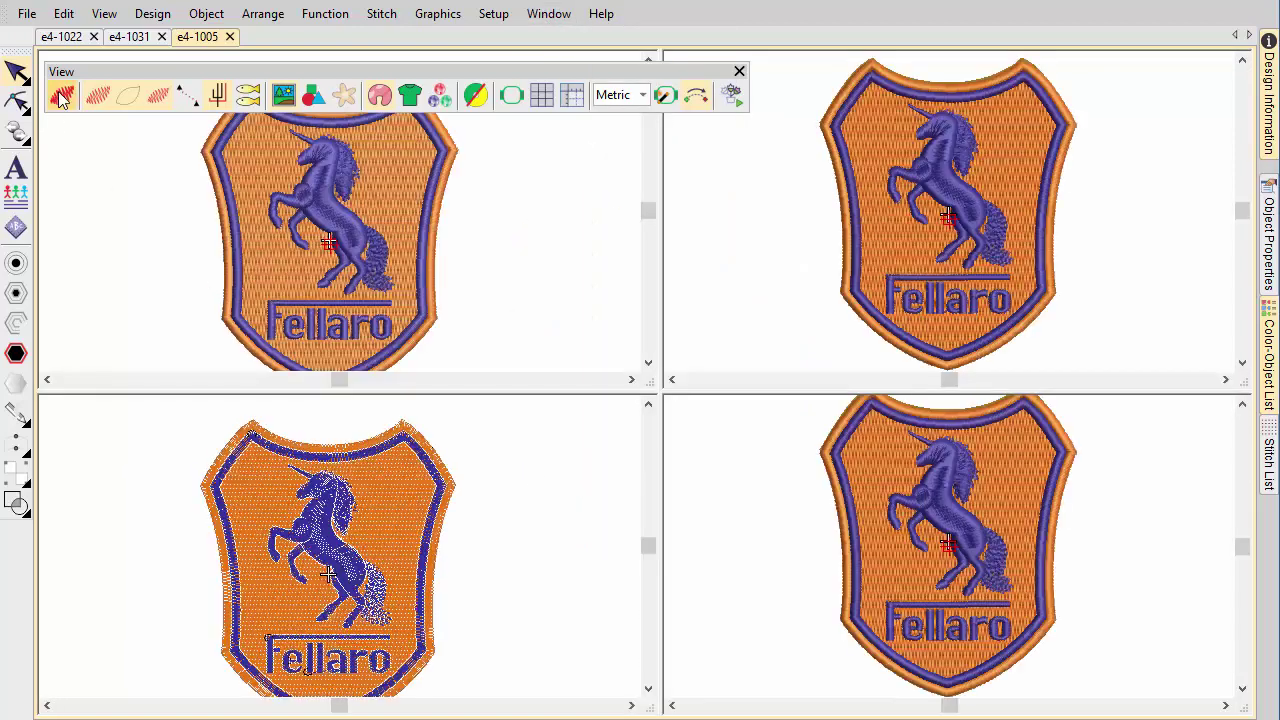
left_click(96, 94)
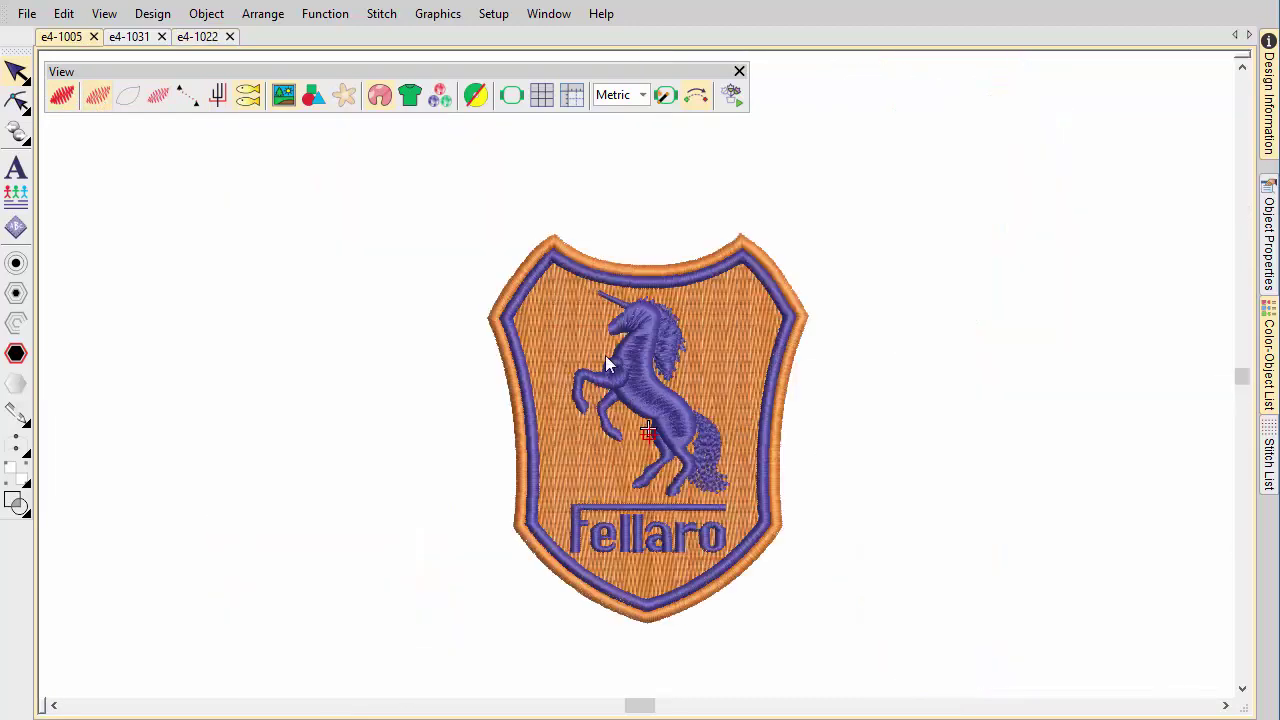
Place the designs in a New Vertical Tab Group, then Remove Tiling to merge them.
left_click(550, 14)
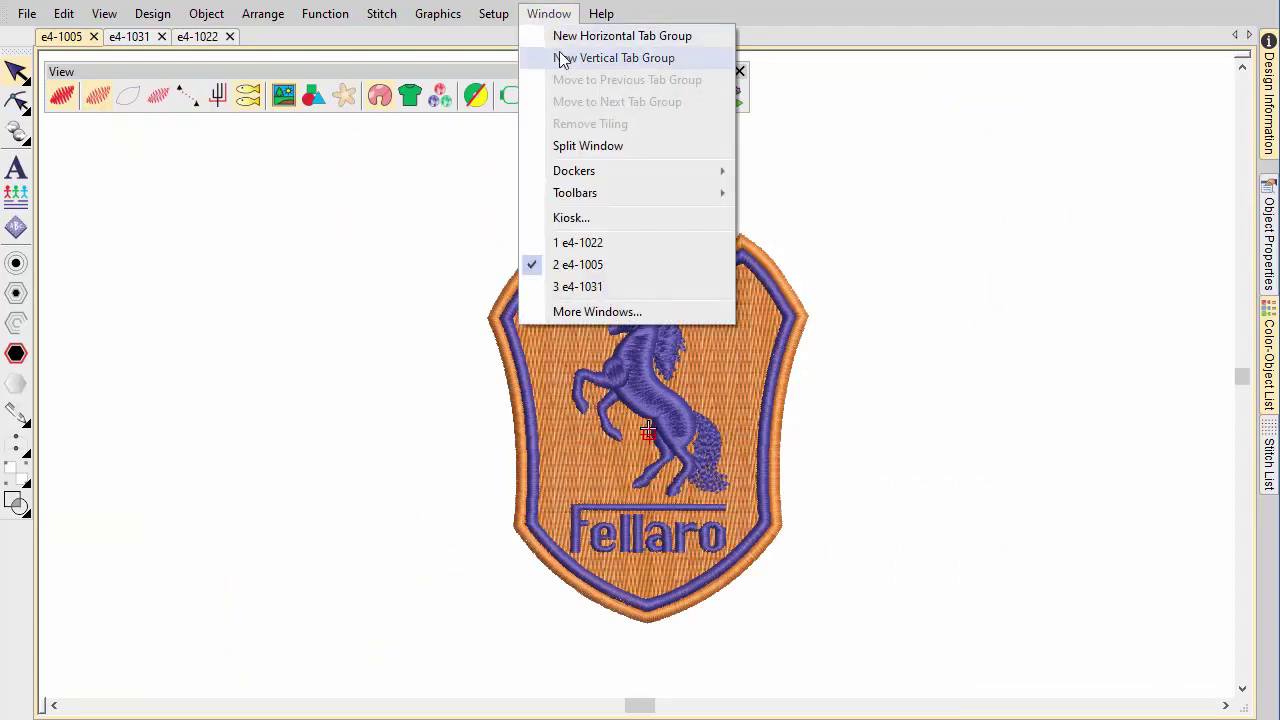
left_click(563, 58)
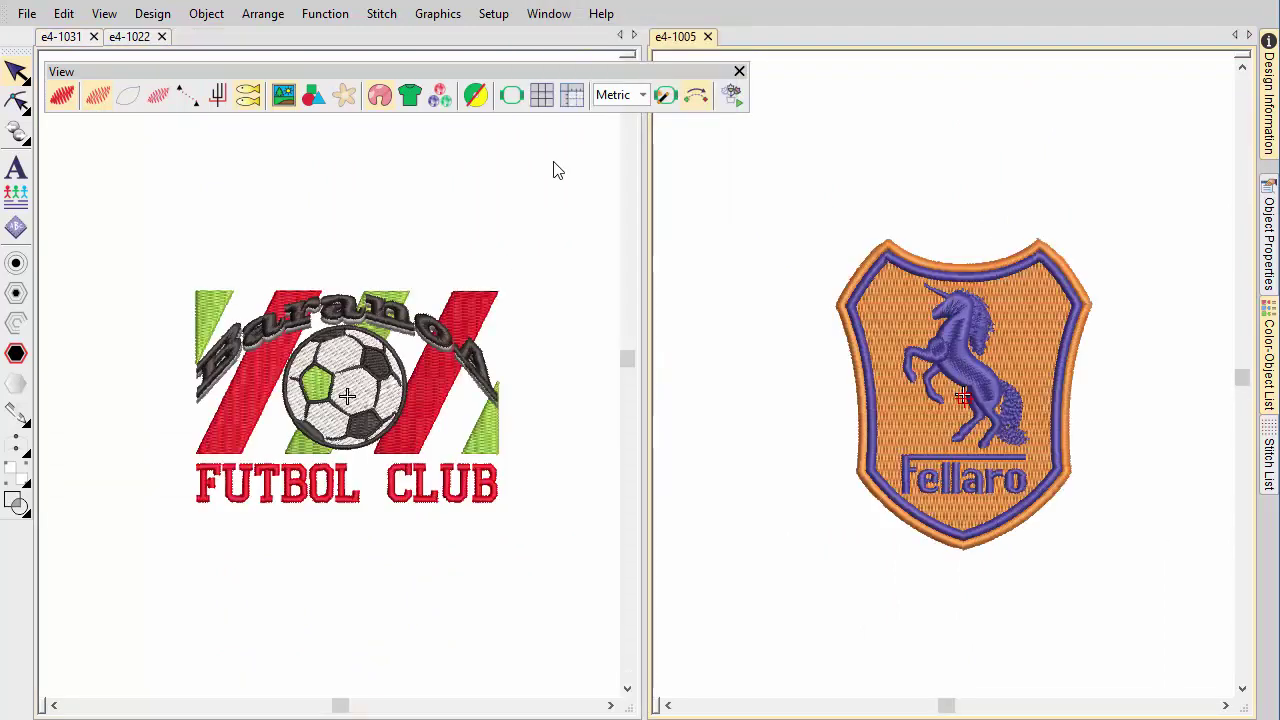
left_click(549, 14)
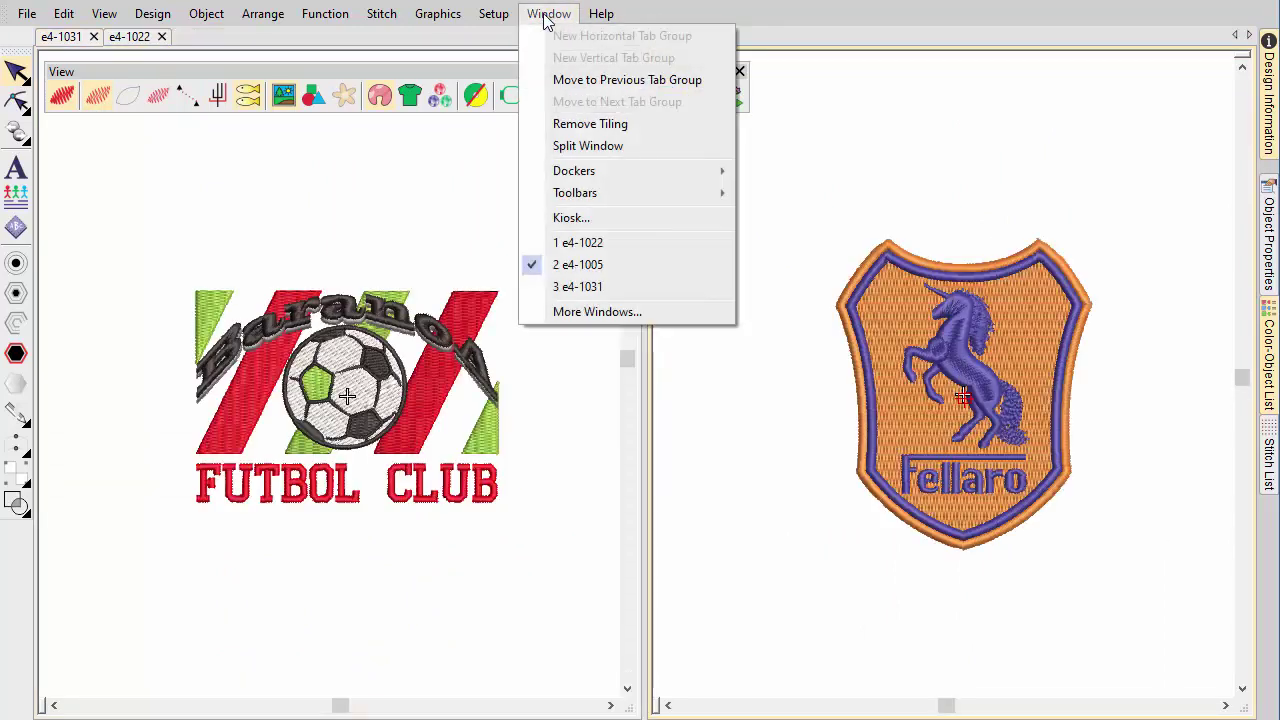
left_click(577, 124)
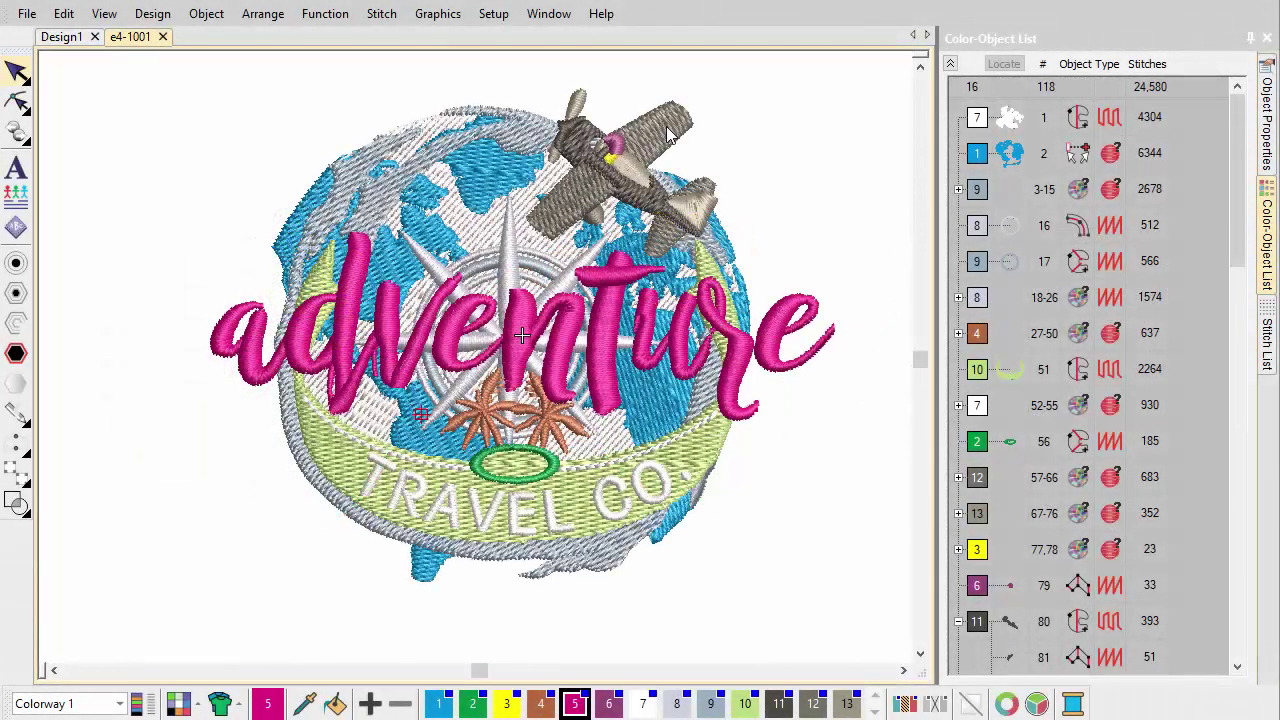
Select the globe and green banner and show only those selected objects with Shift+S.
left_click(670, 135)
left_click(673, 394)
key("shift+s")
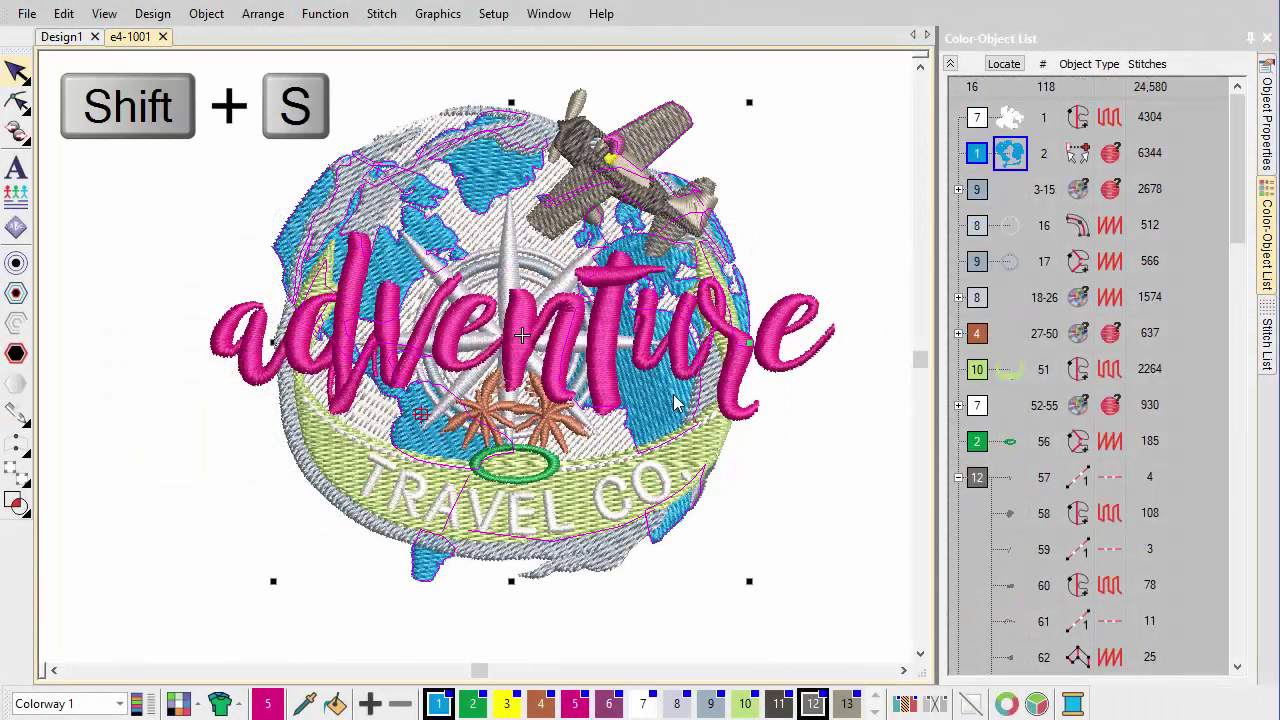
left_click(697, 455, "ctrl")
key("shift+s")
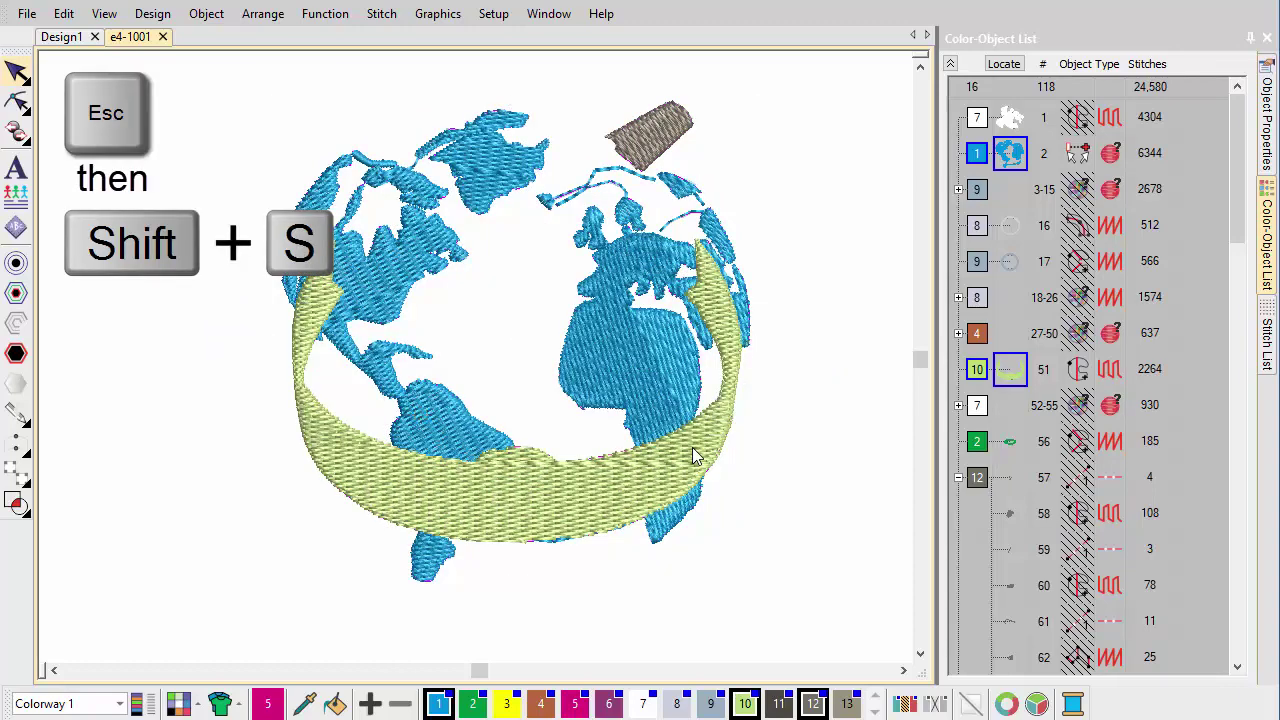
Deselect and show all objects again, then check the object list's right-click options.
key("Escape")
key("shift+s")
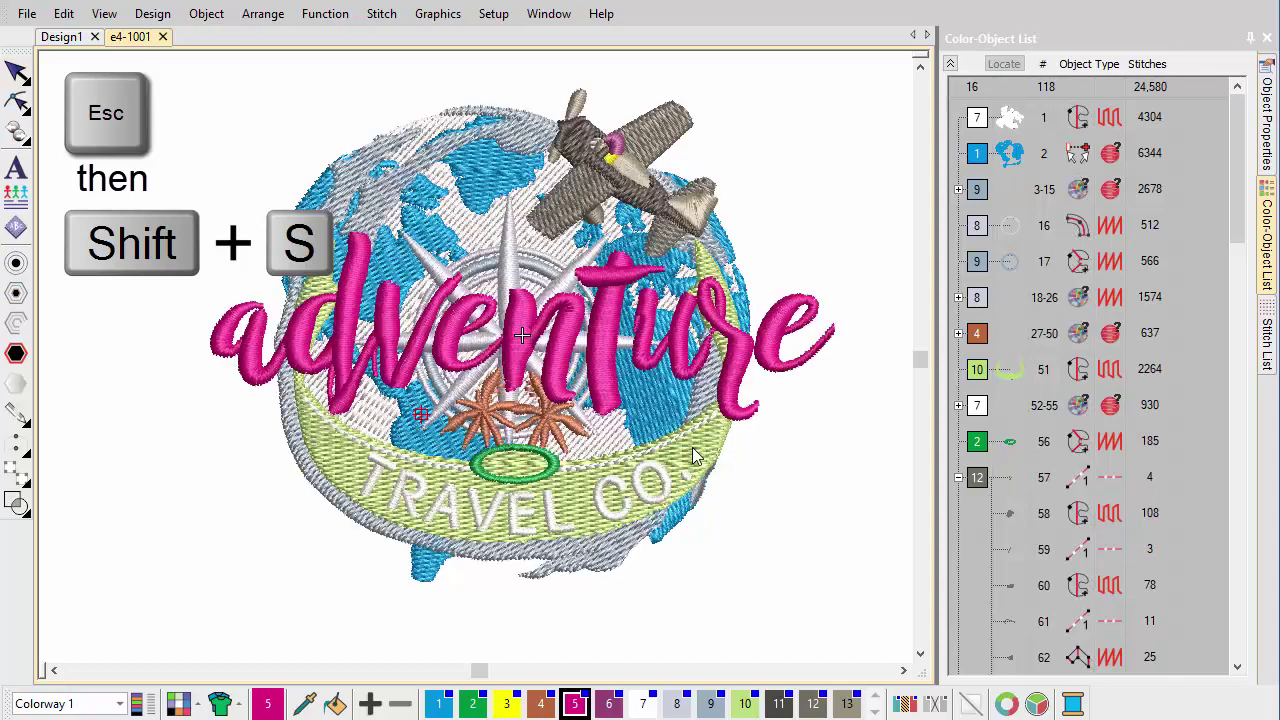
right_click(1004, 195)
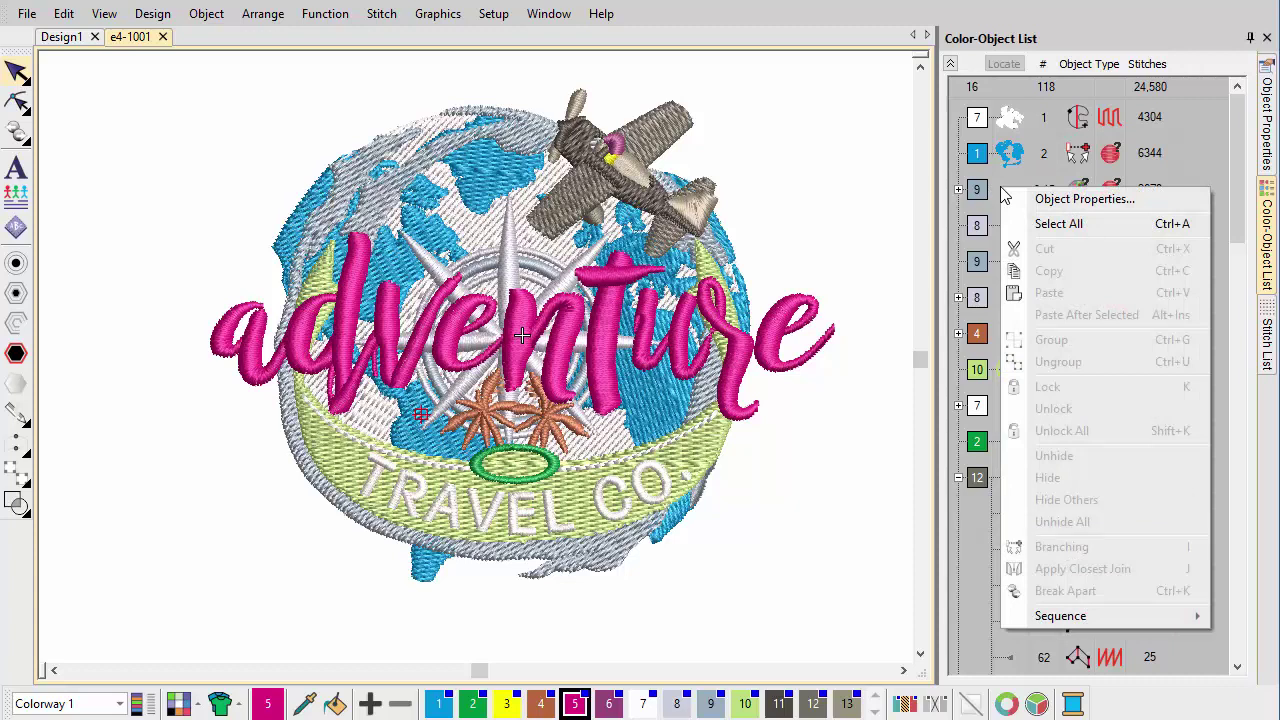
left_click(870, 212)
left_click(104, 14)
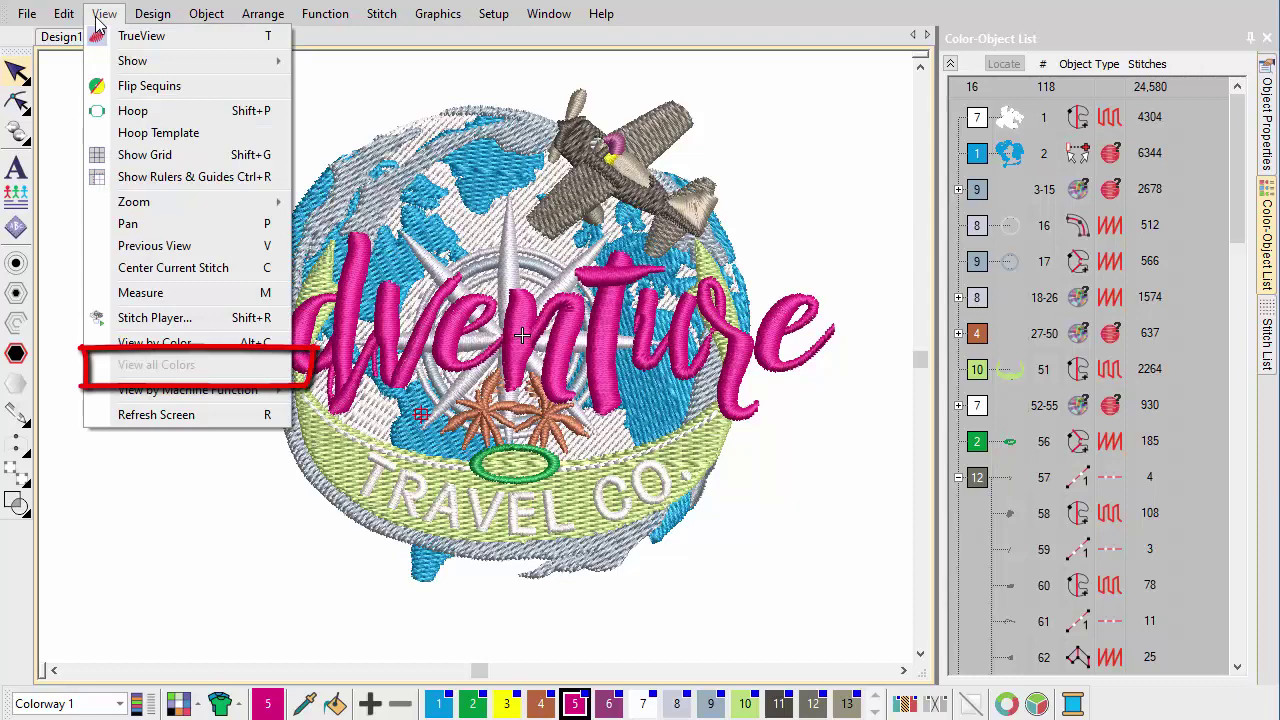
Select object 56, the green ellipse under the palm trees, and locate it in the design.
key("Escape")
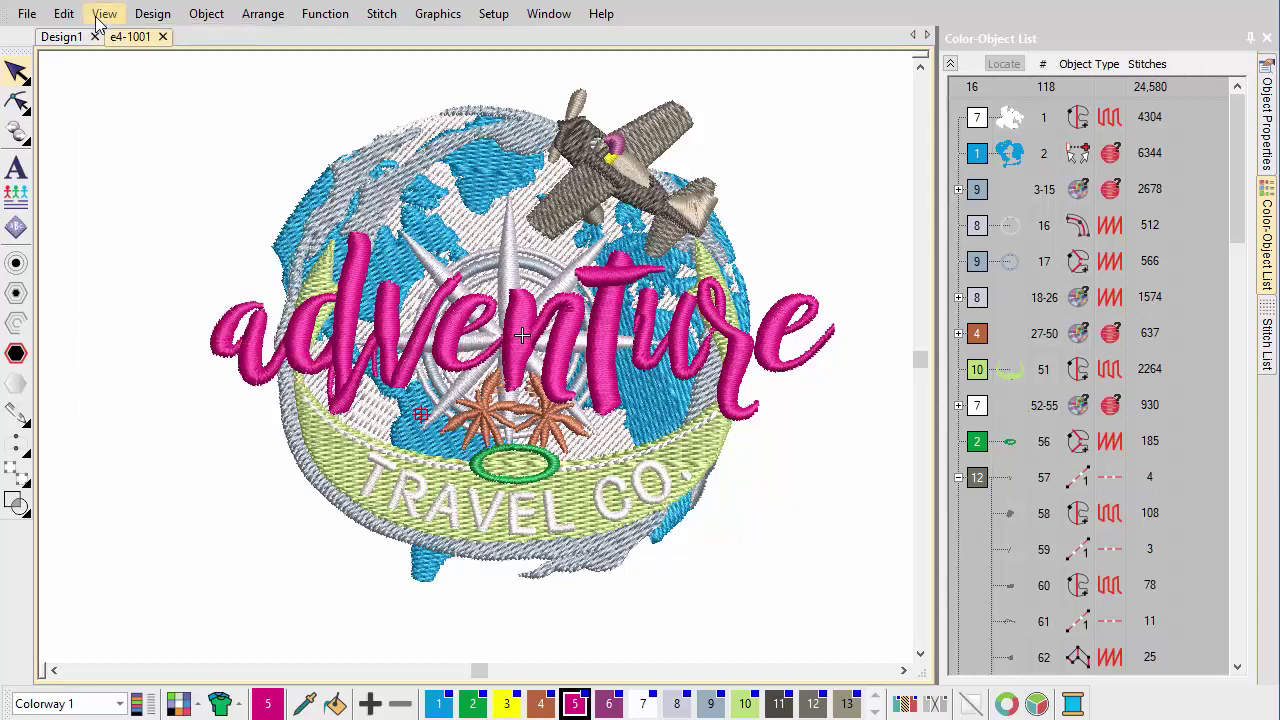
left_click(1012, 443)
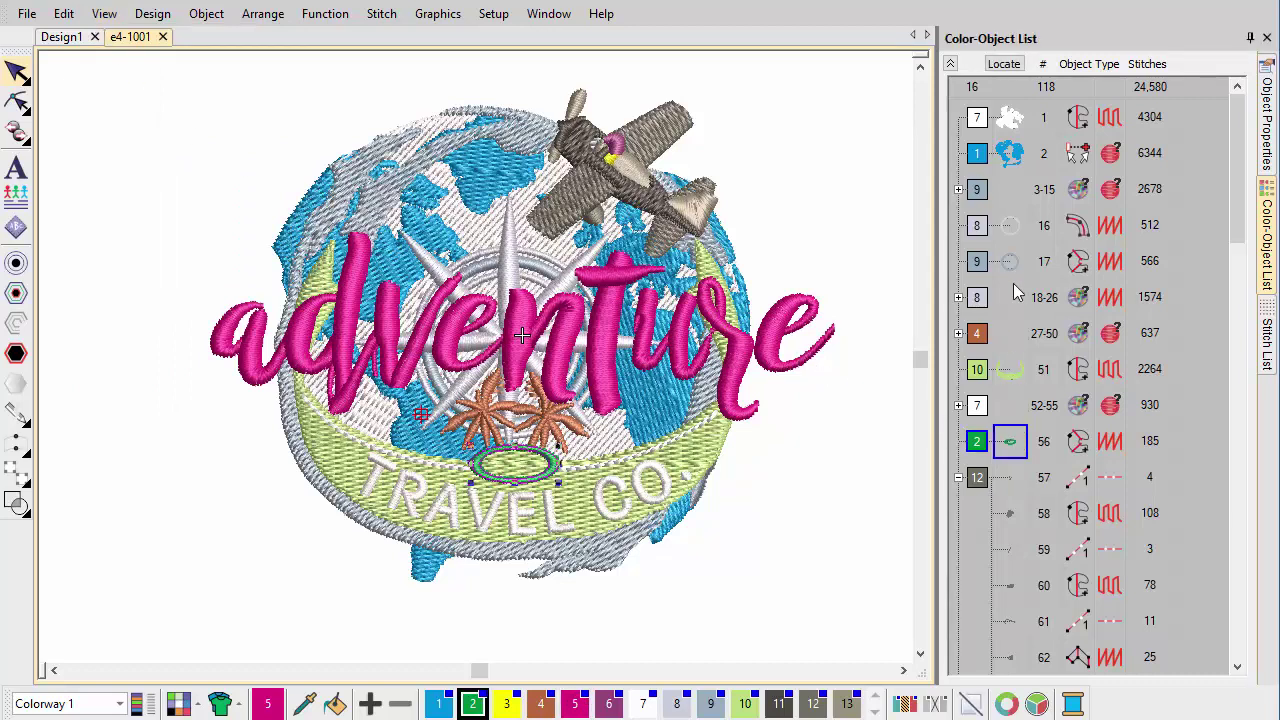
left_click(1006, 65)
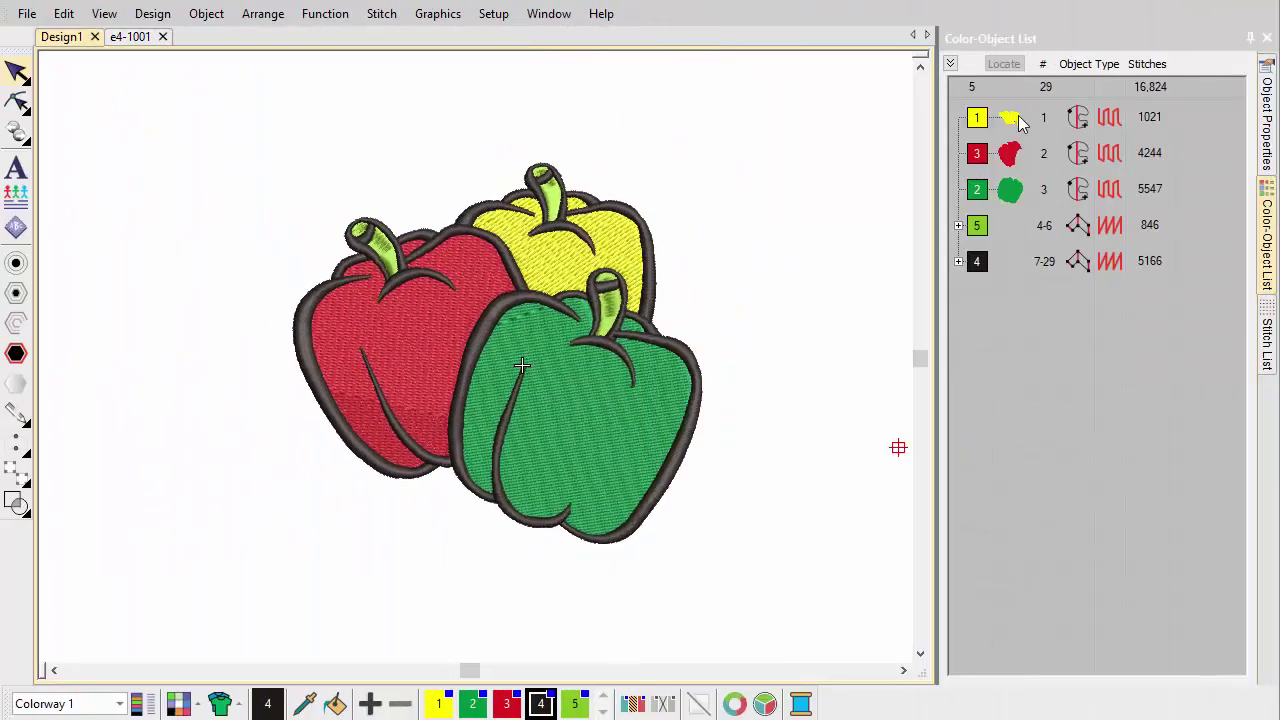
On Design1, select the yellow, red and green pepper fills (rows 1–3) and locate them.
left_click(1012, 119)
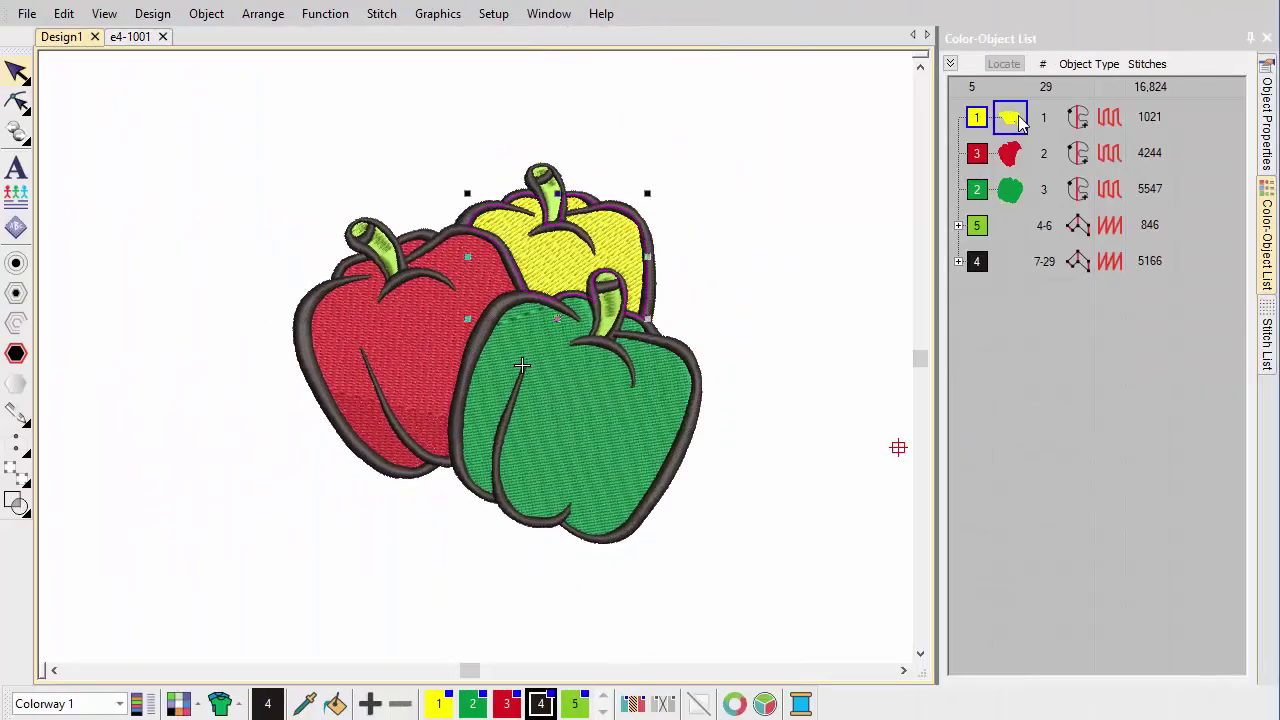
left_click(1010, 153, "ctrl")
left_click(1010, 189, "ctrl")
left_click(1003, 64)
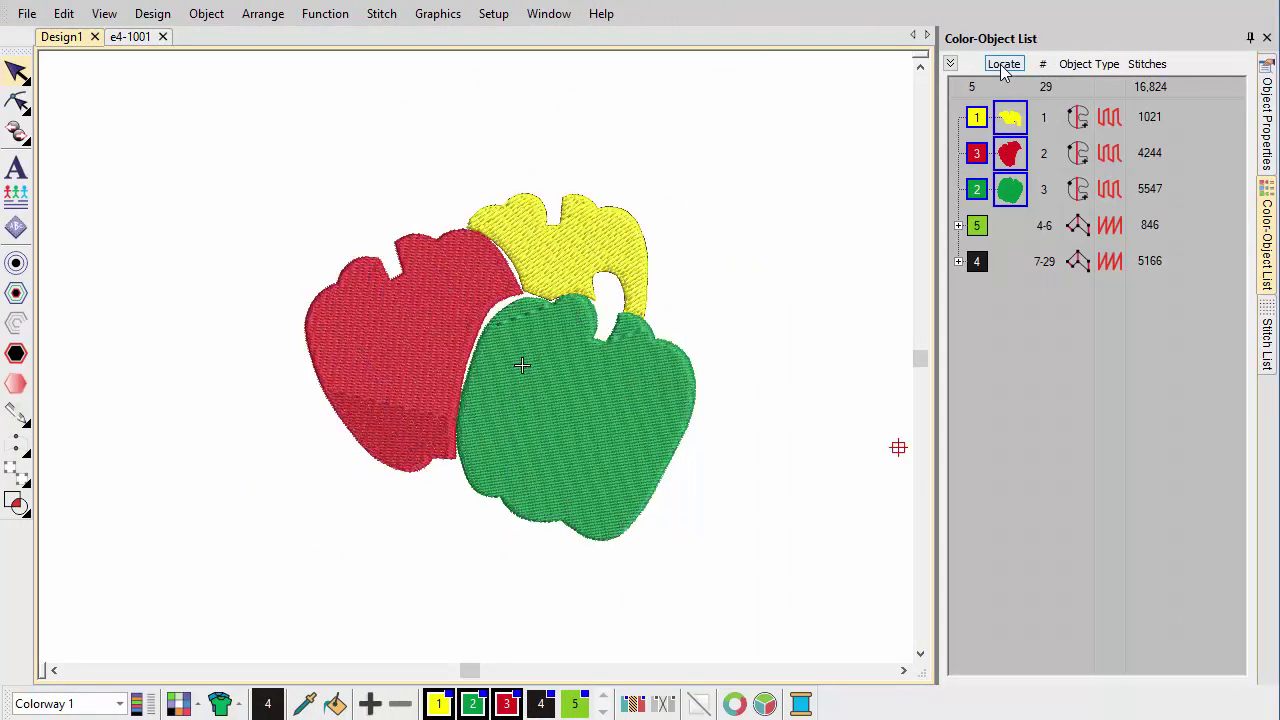
Return to the full view, deselect, and preview only colour 4's dark outline before restoring all colours.
key("Escape")
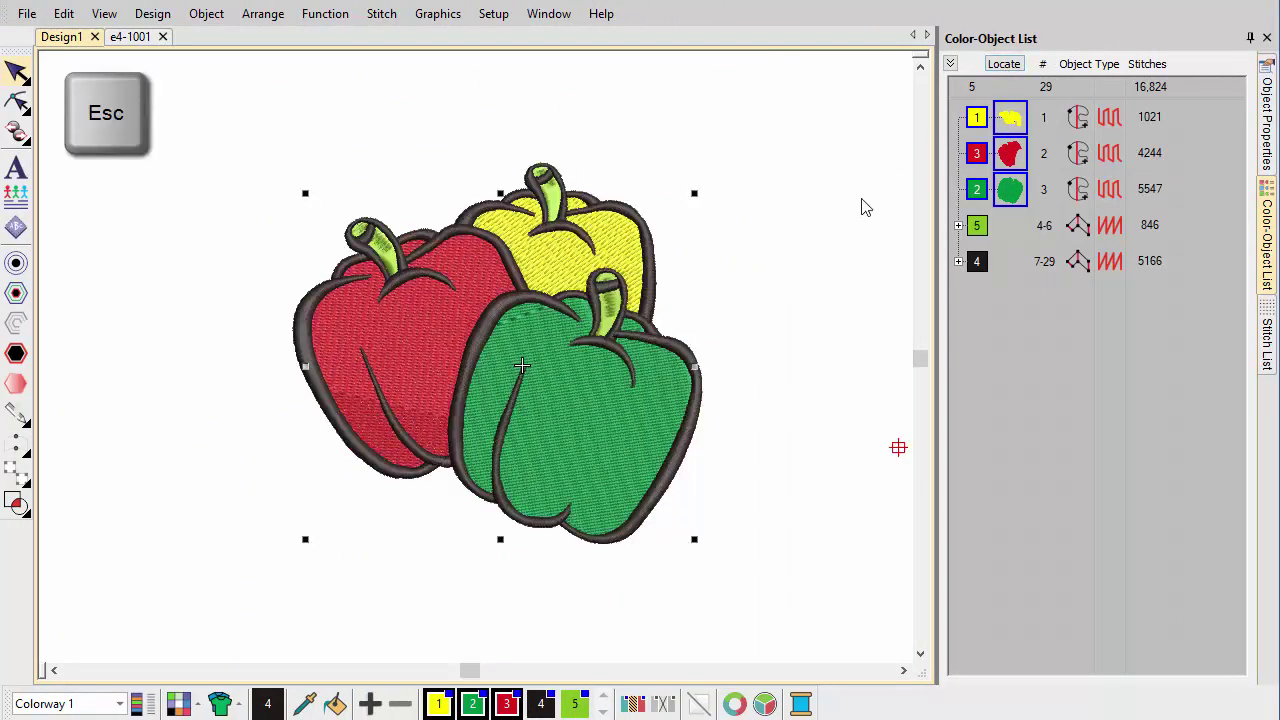
key("Escape")
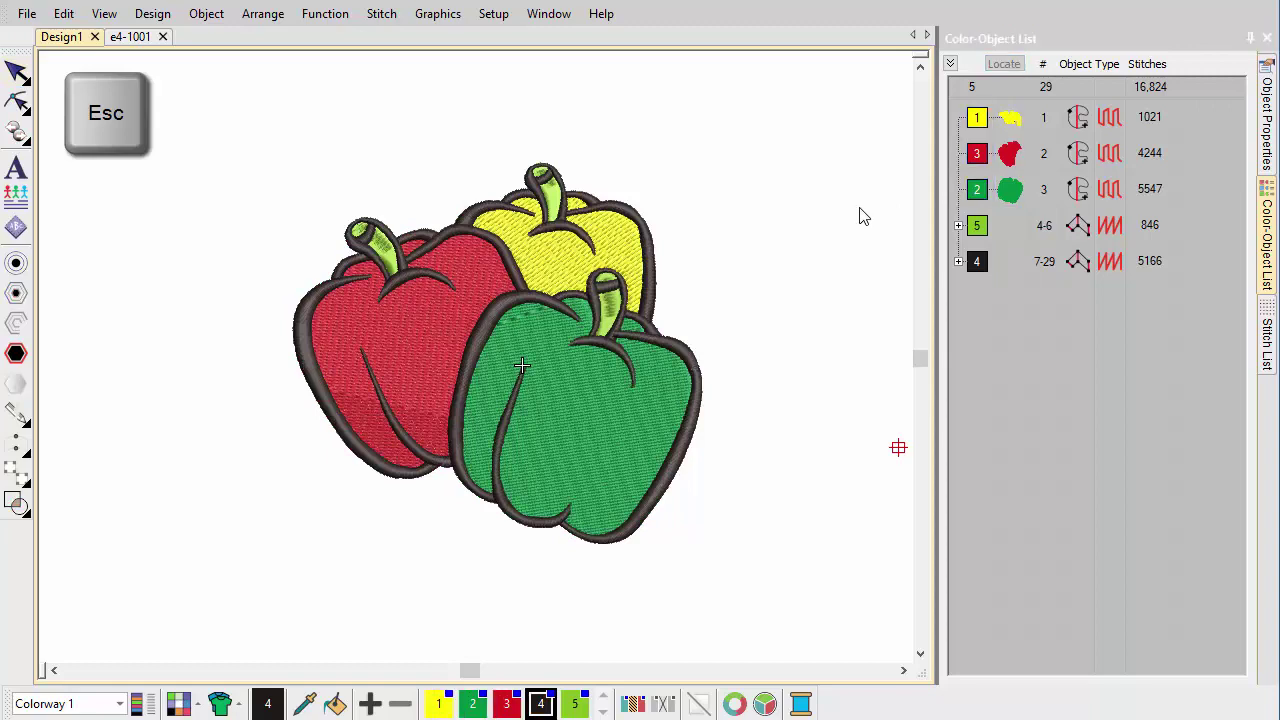
left_click(540, 704)
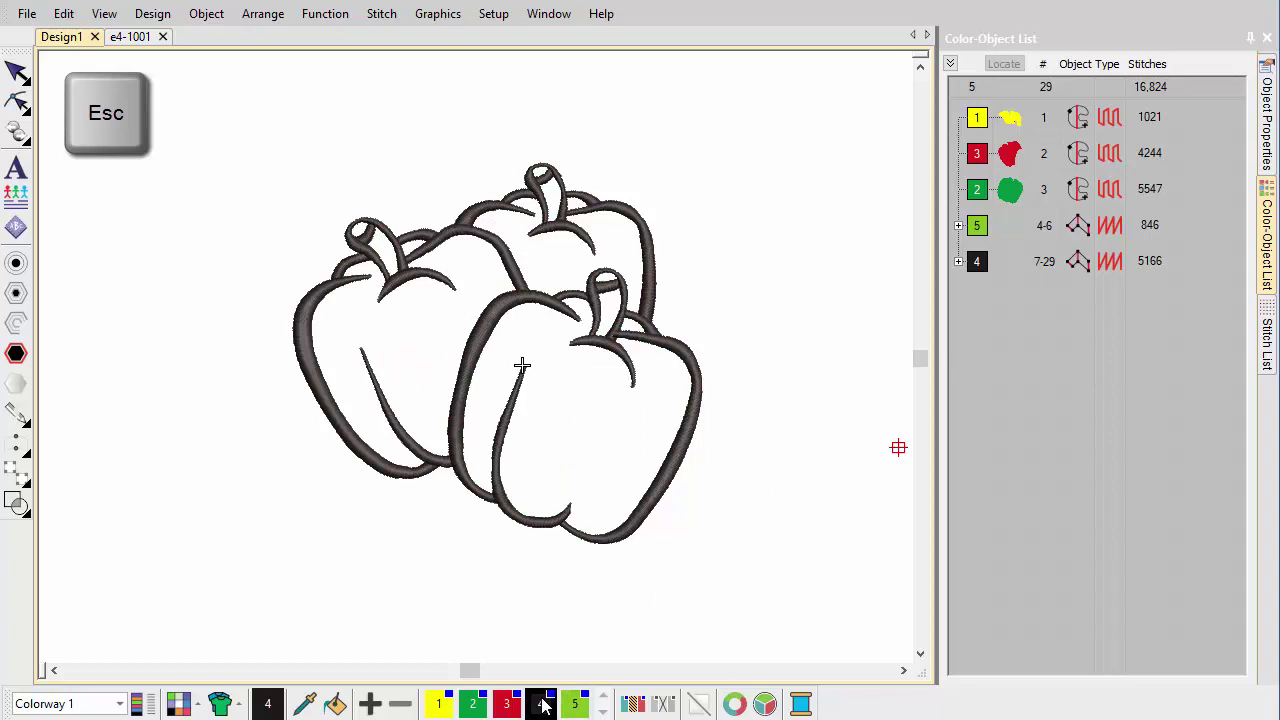
left_click(542, 704)
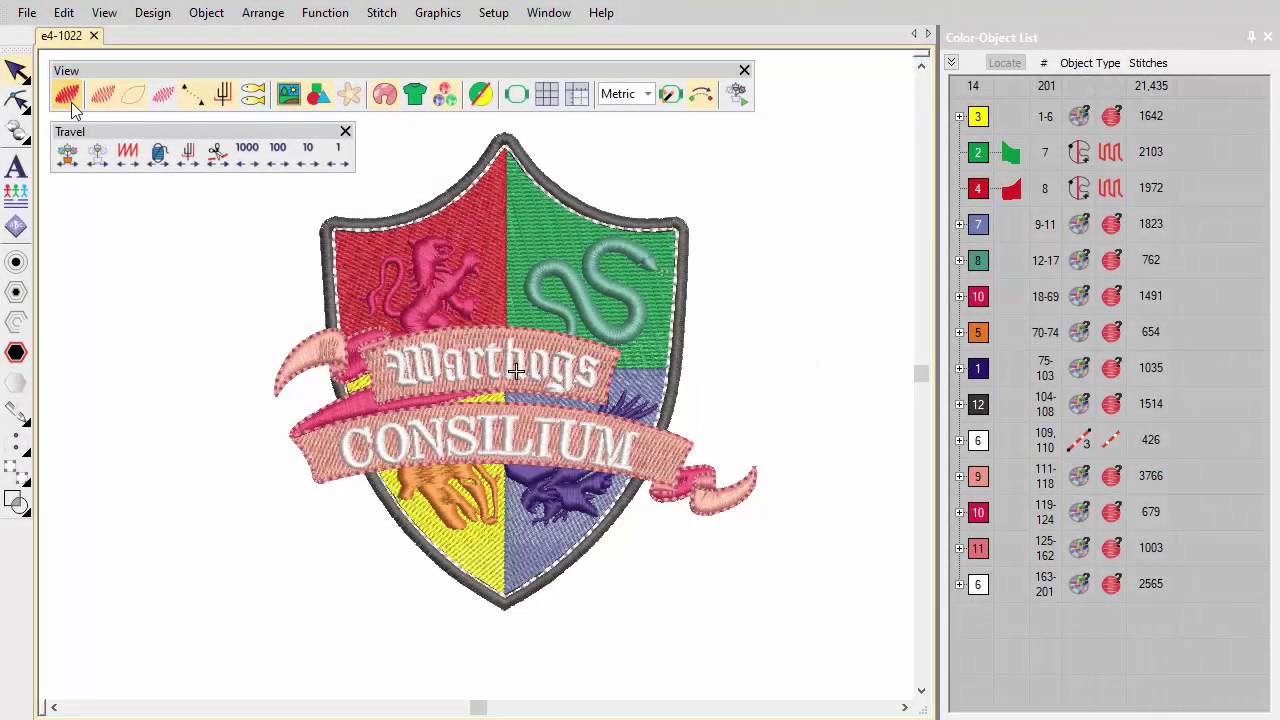
Turn off TrueView and travel by colour through the yellow, green and red blocks.
left_click(71, 104)
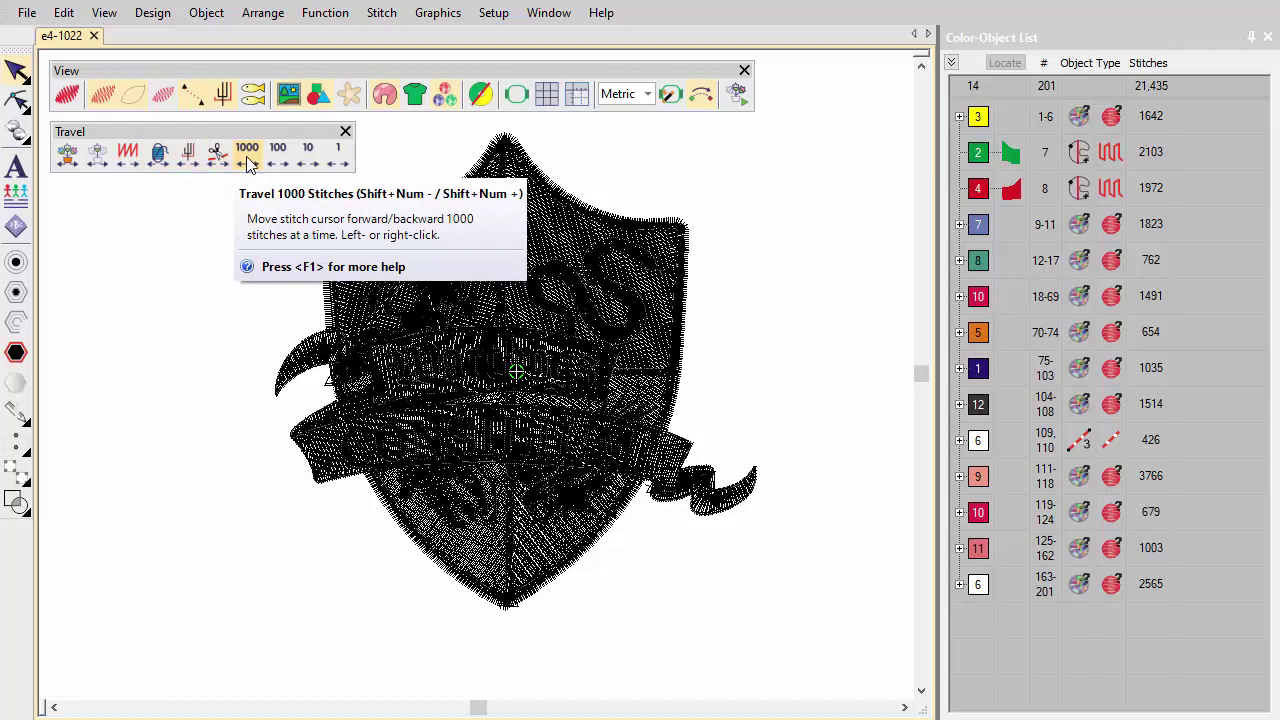
left_click(157, 158)
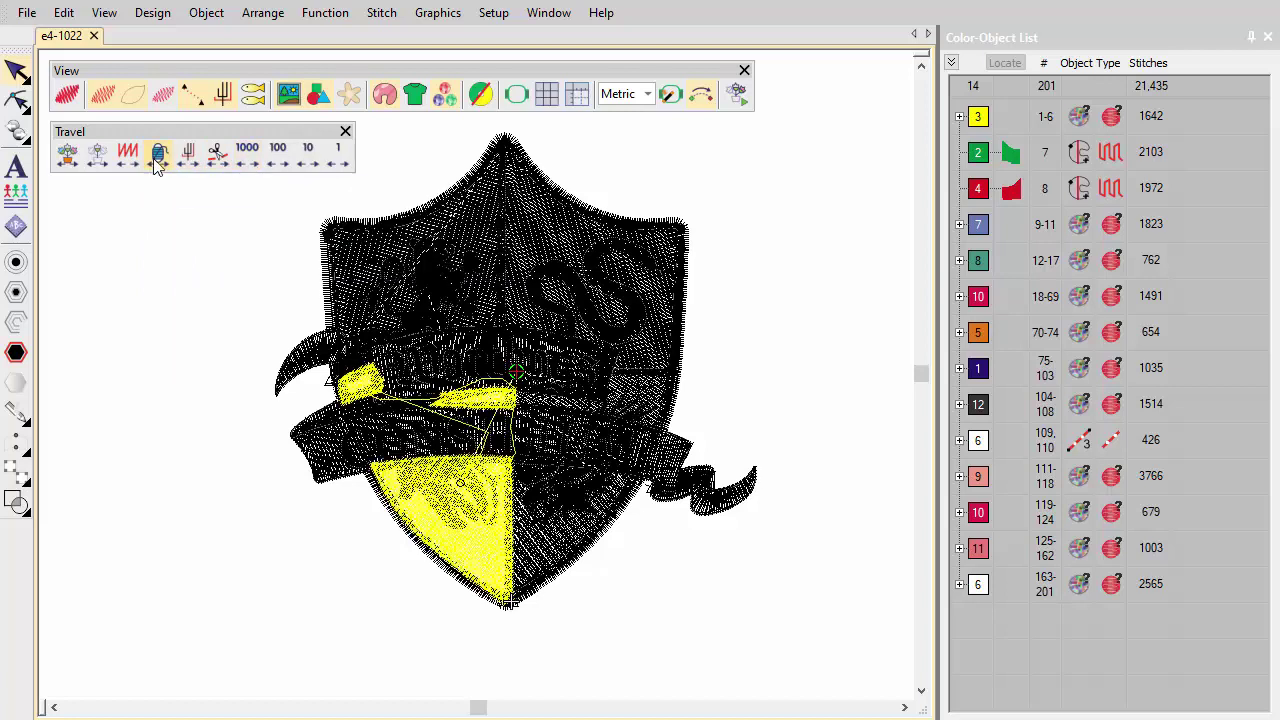
left_click(157, 158)
left_click(157, 158)
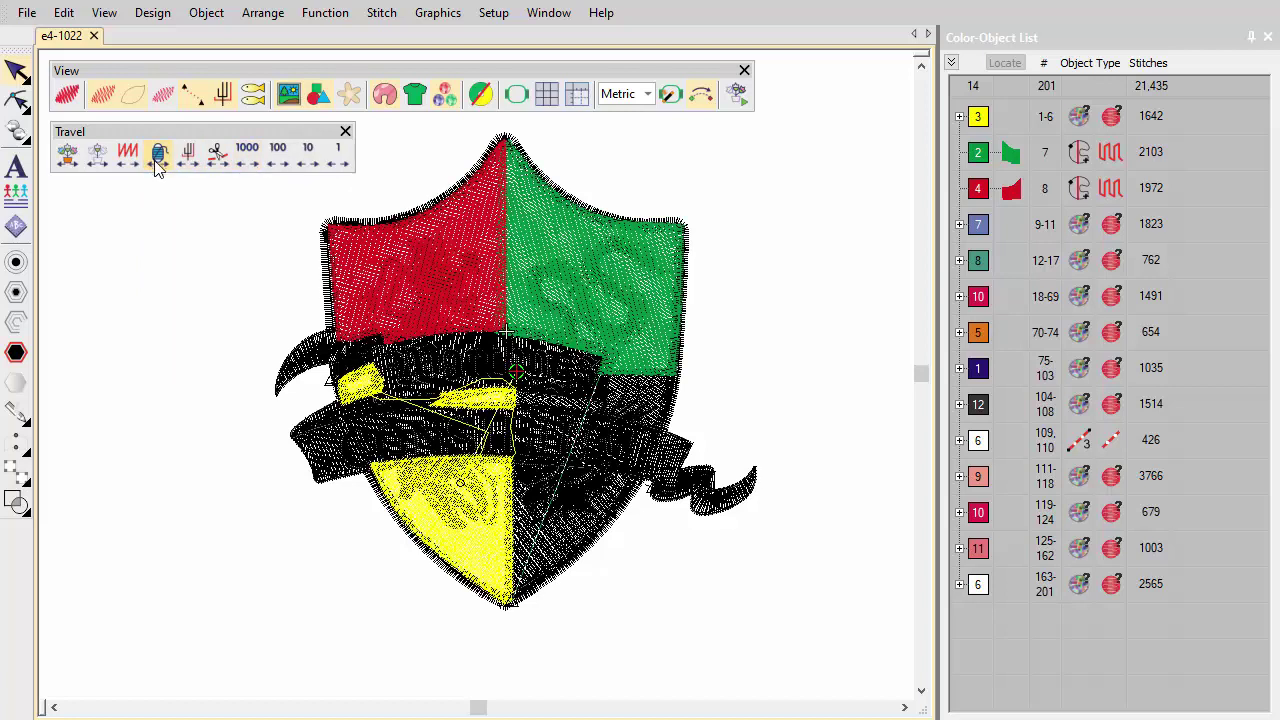
Travel object by object to the teal S-shaped object, then jump forward 1000 stitches.
left_click(96, 160)
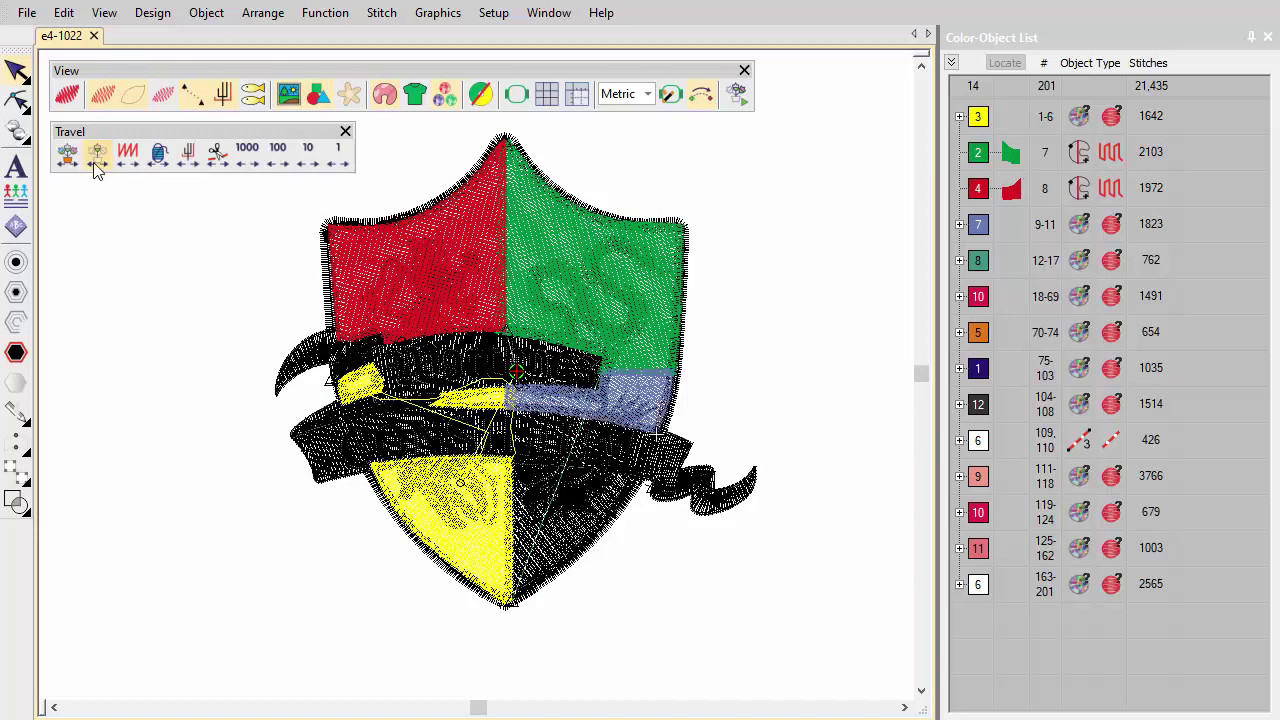
left_click(96, 160)
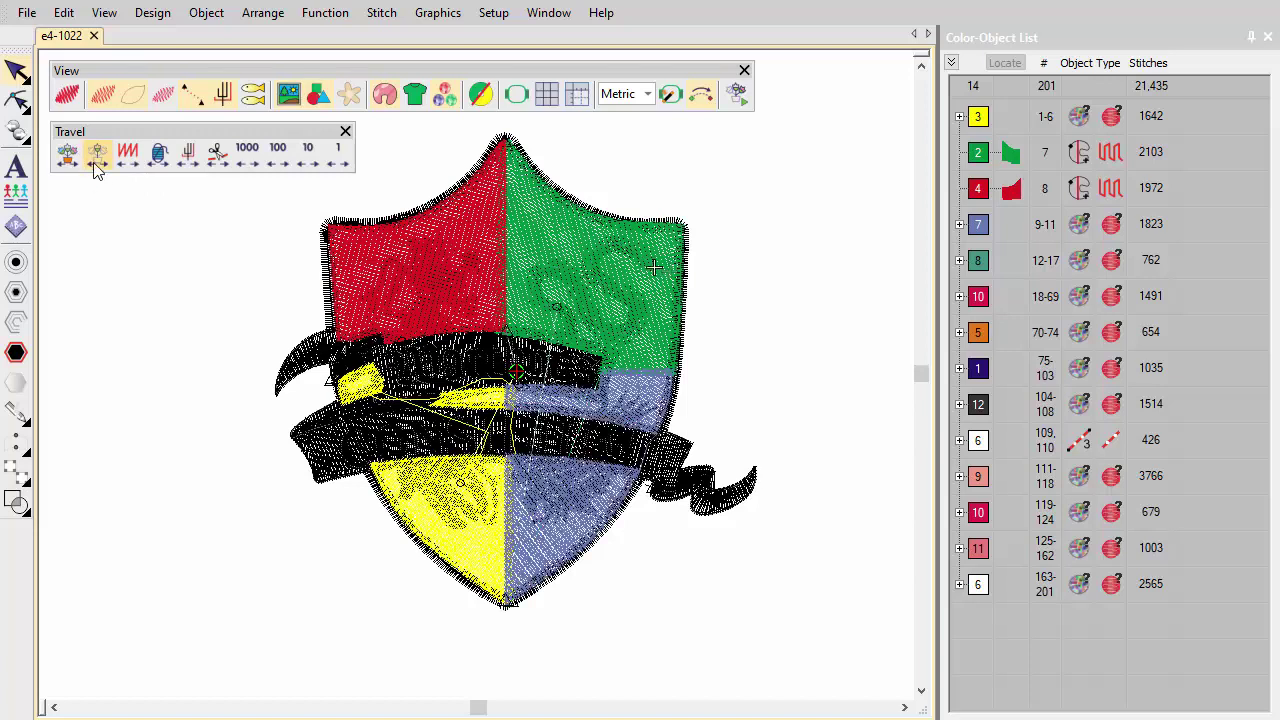
left_click(96, 160)
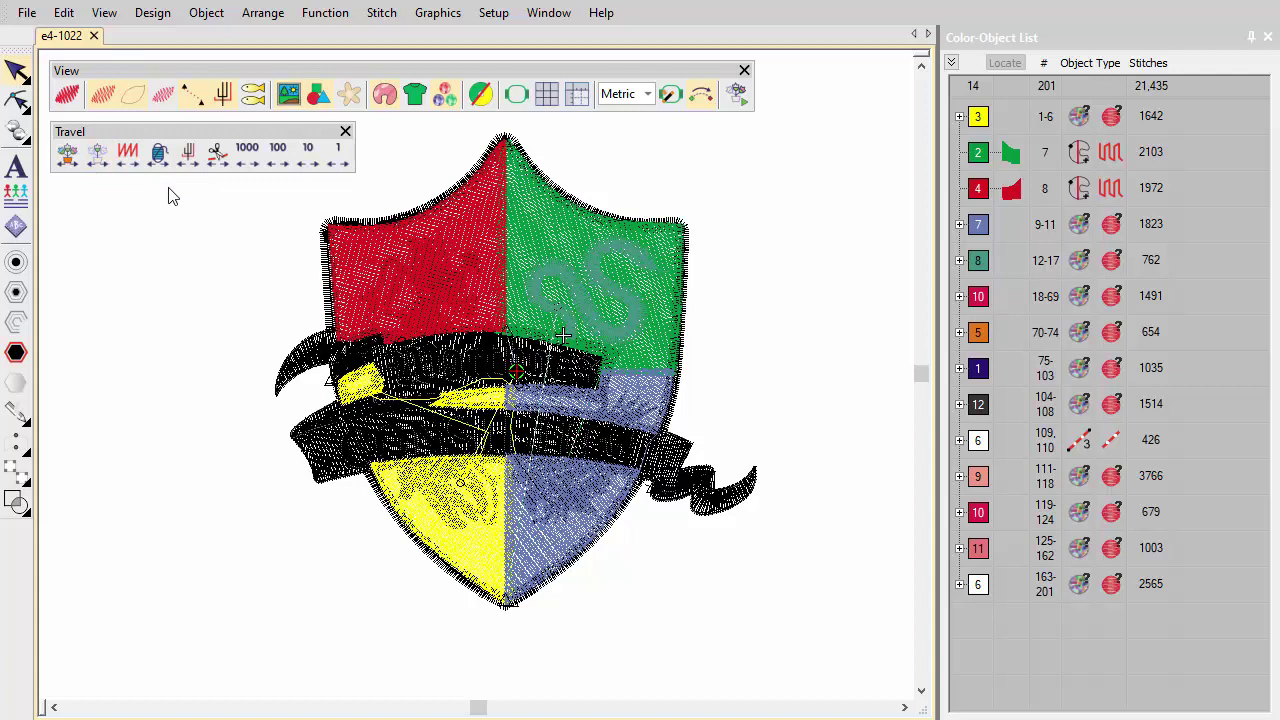
left_click(256, 167)
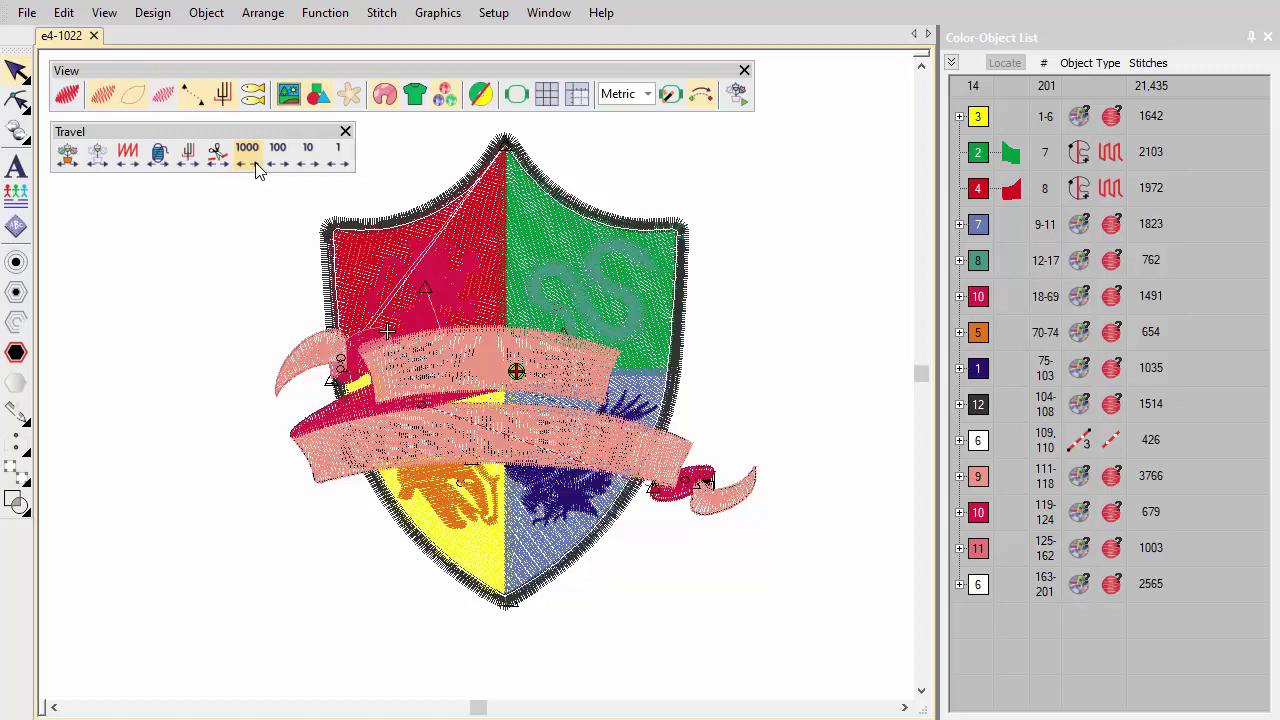
Switch TrueView back on and play the shield's stitching sequence in the Stitch Player.
left_click(68, 98)
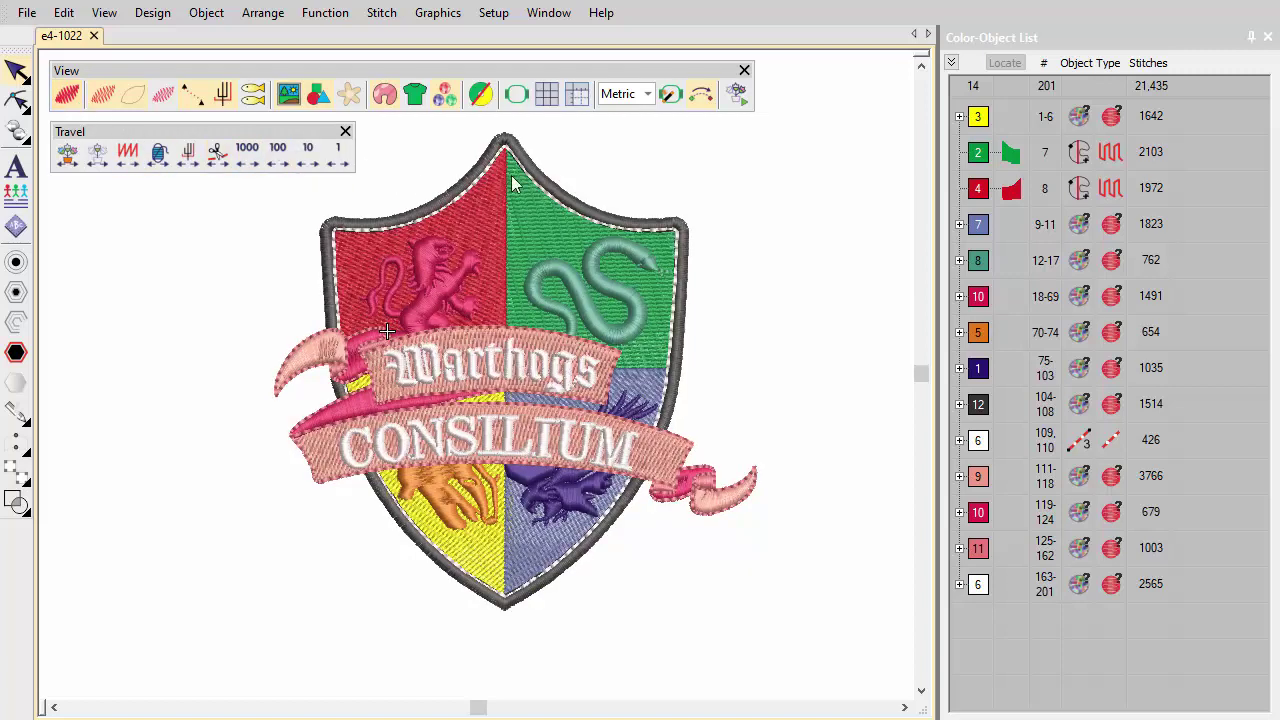
left_click(737, 96)
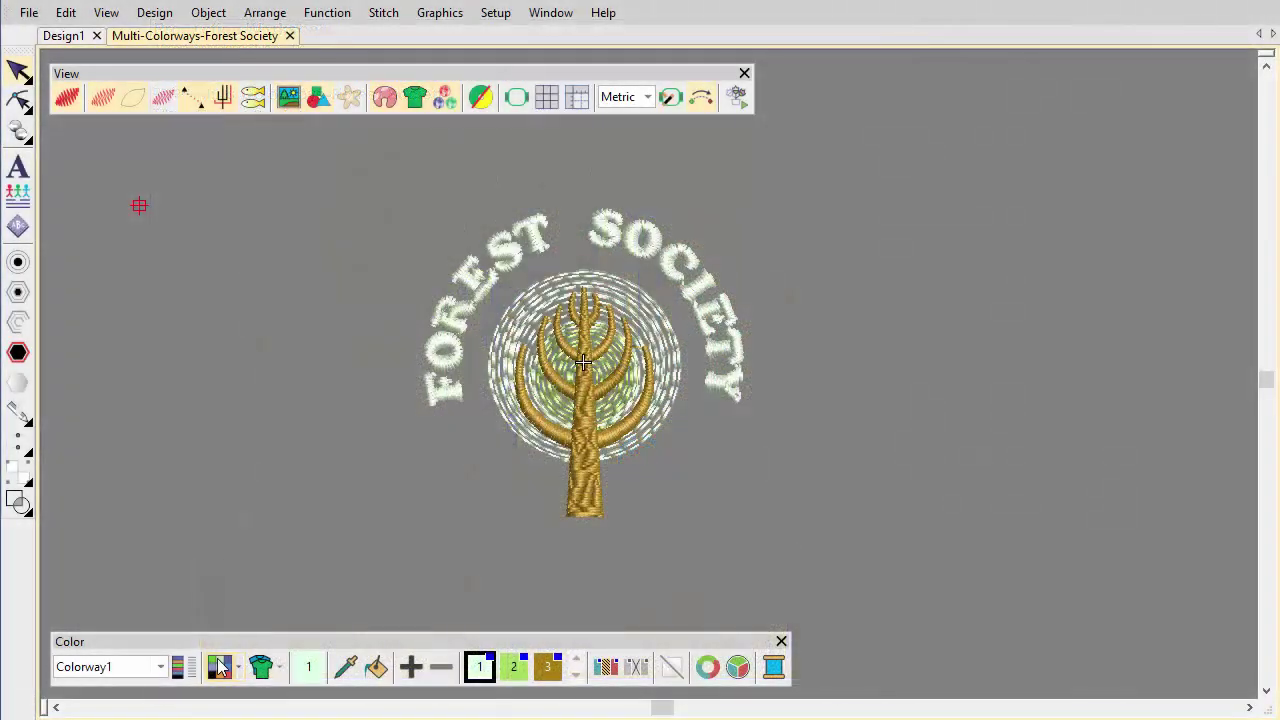
Set the Forest Society design's background to solid white in Background & Display Colors.
left_click(218, 667)
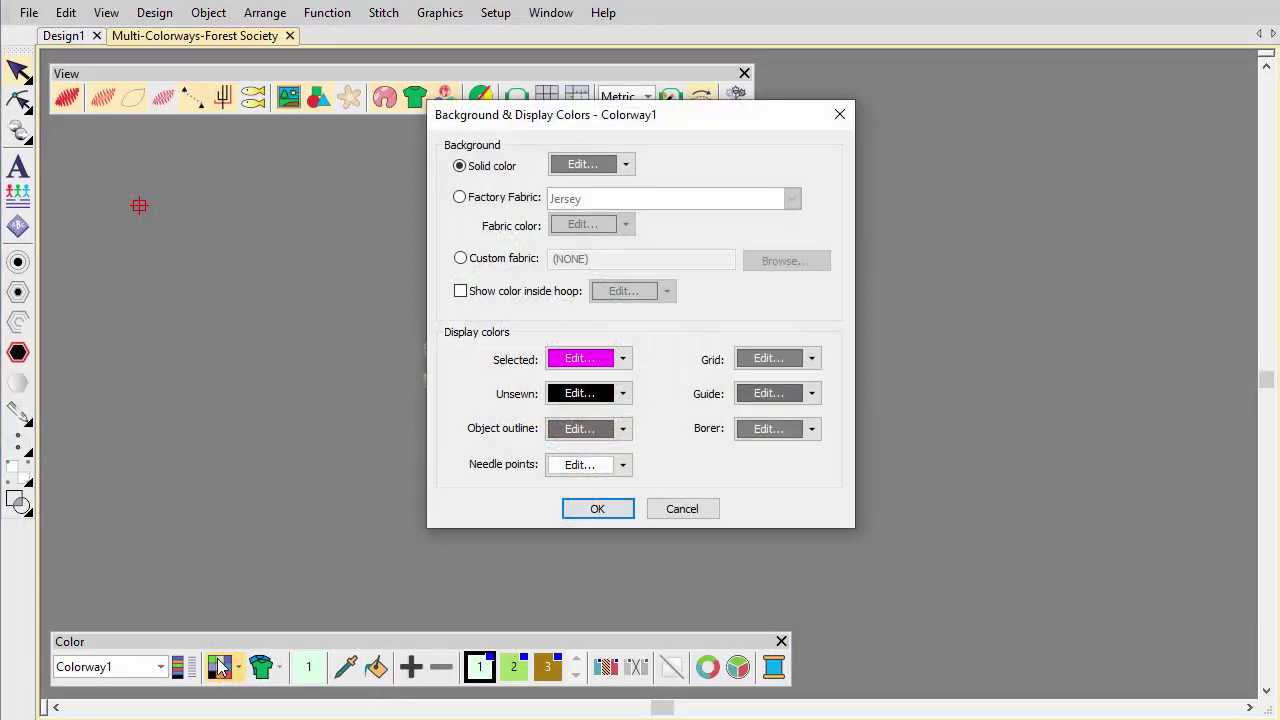
left_click(625, 164)
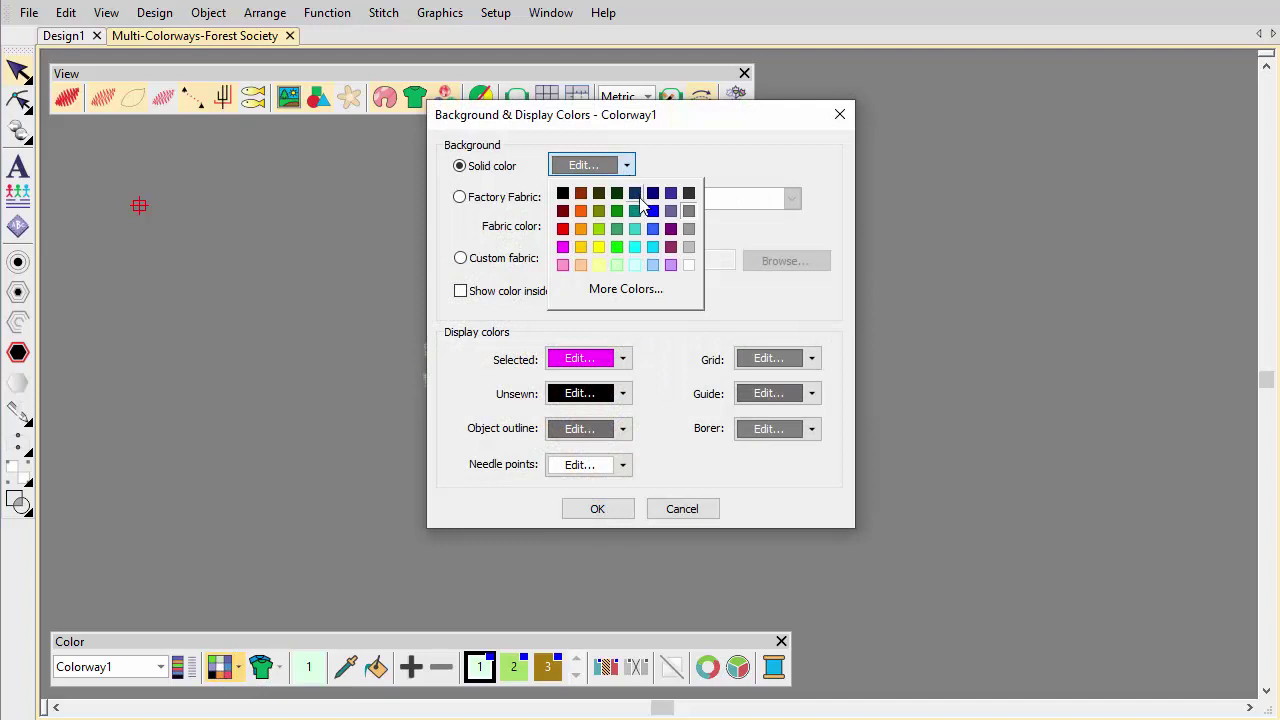
left_click(690, 265)
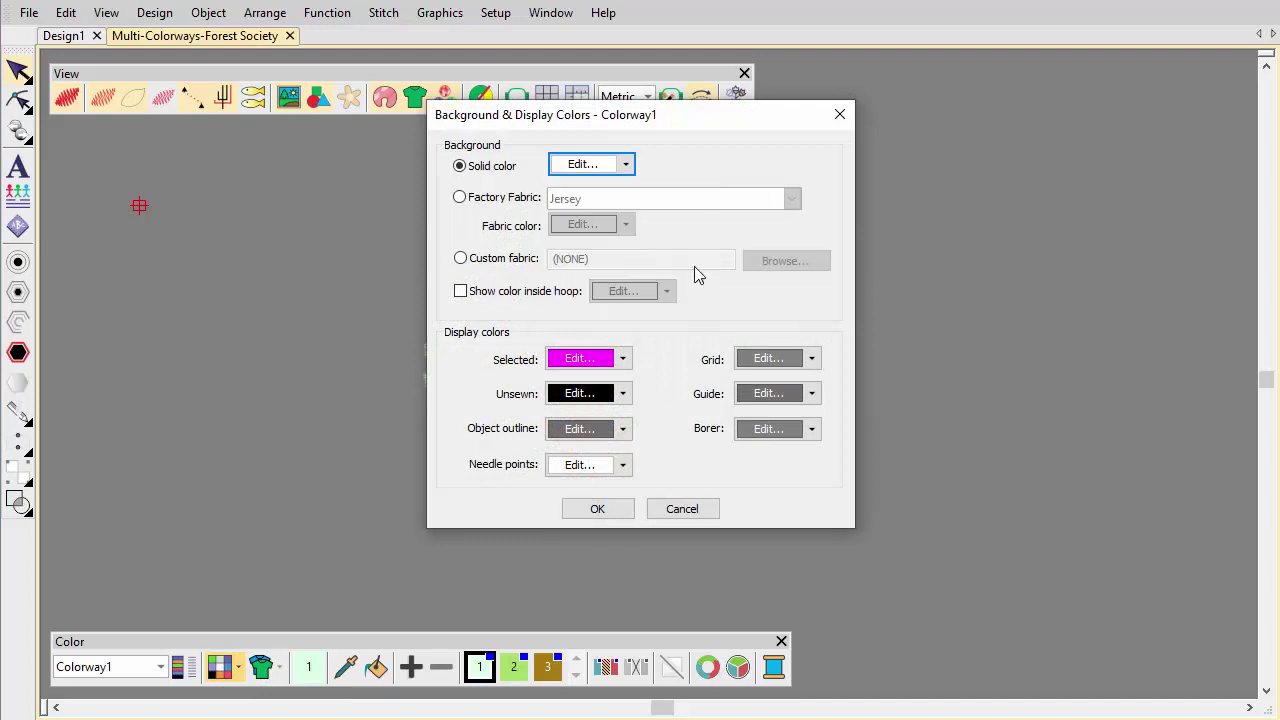
left_click(618, 512)
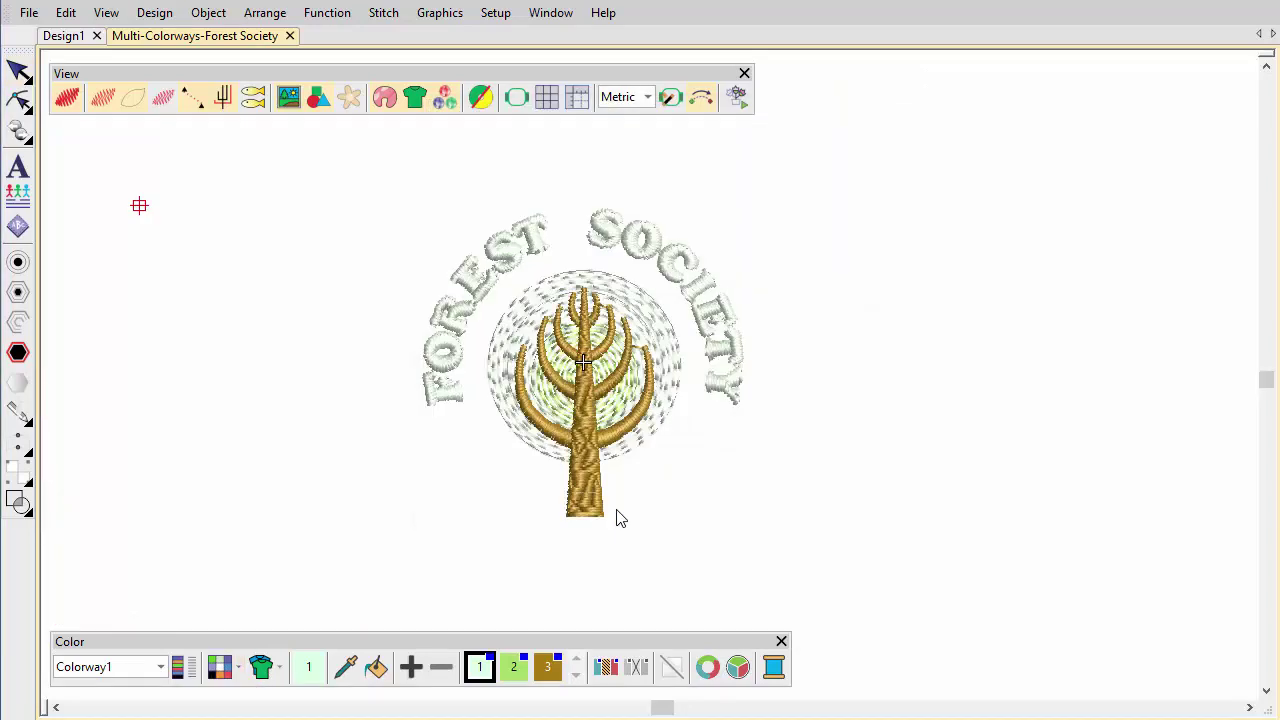
Mock the design up on the Fleece and Sweatshirts vest and colour the vest olive.
left_click(260, 665)
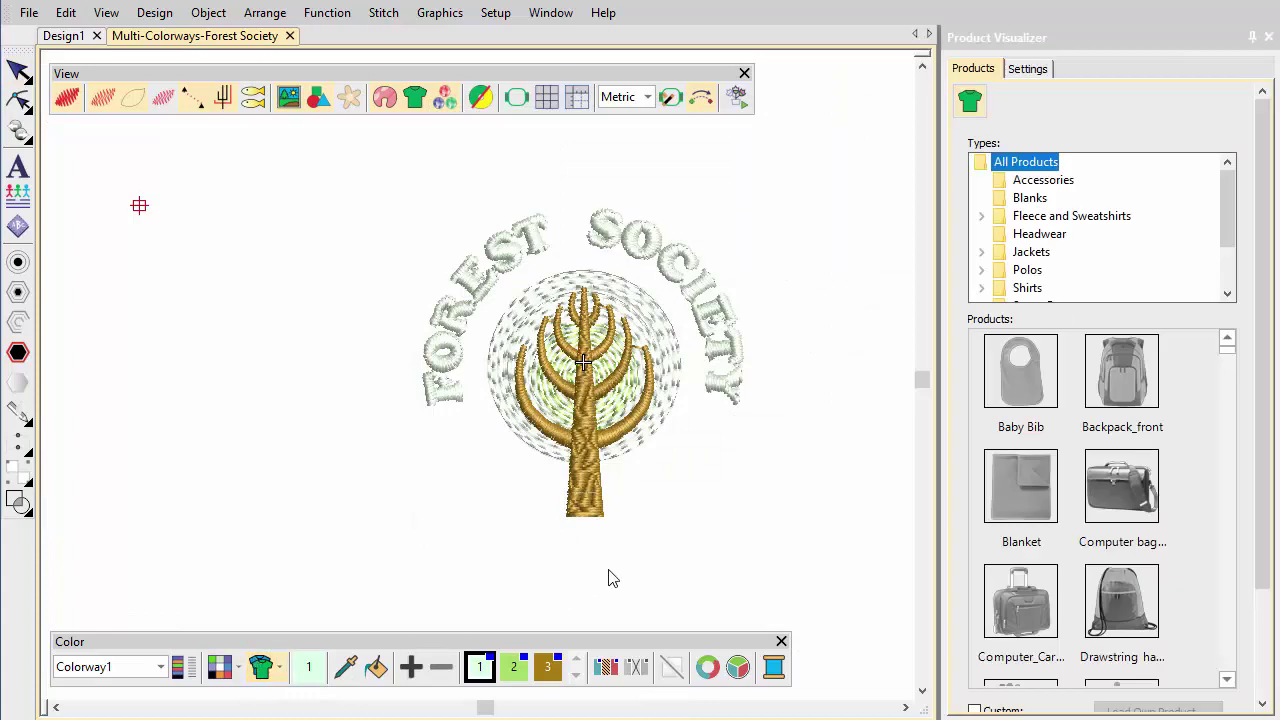
double_click(1070, 216)
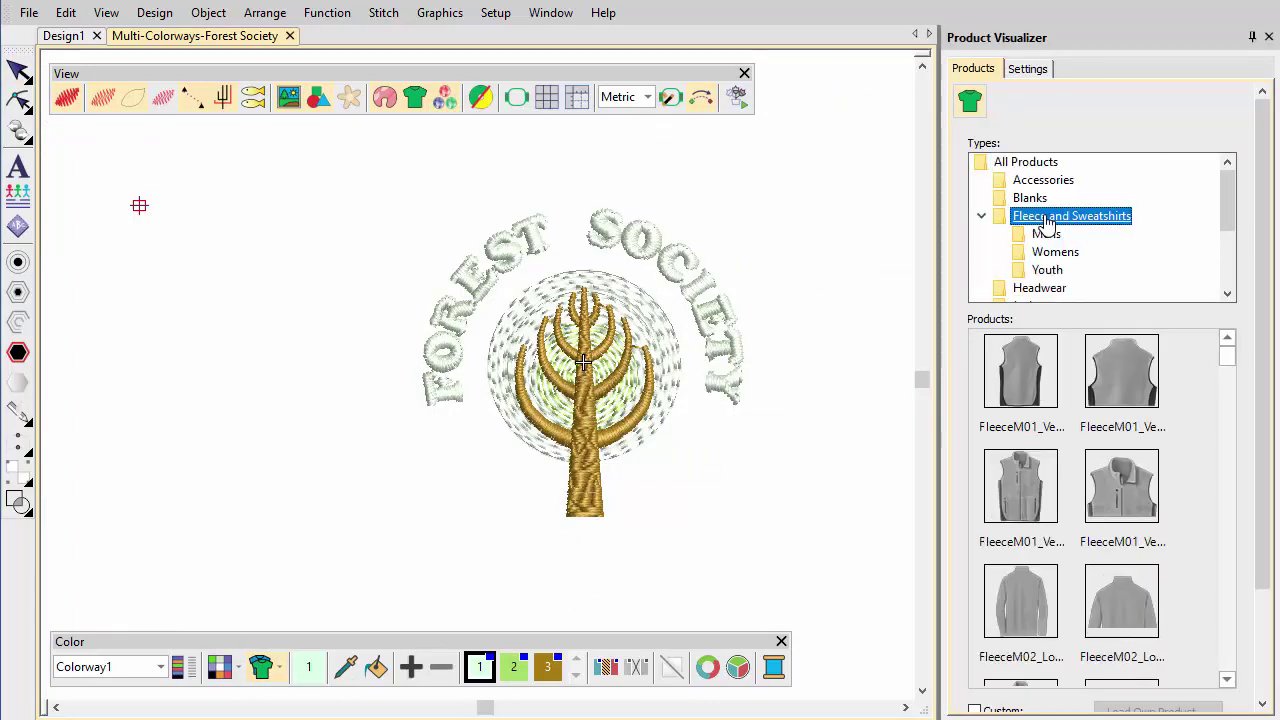
left_click(1107, 494)
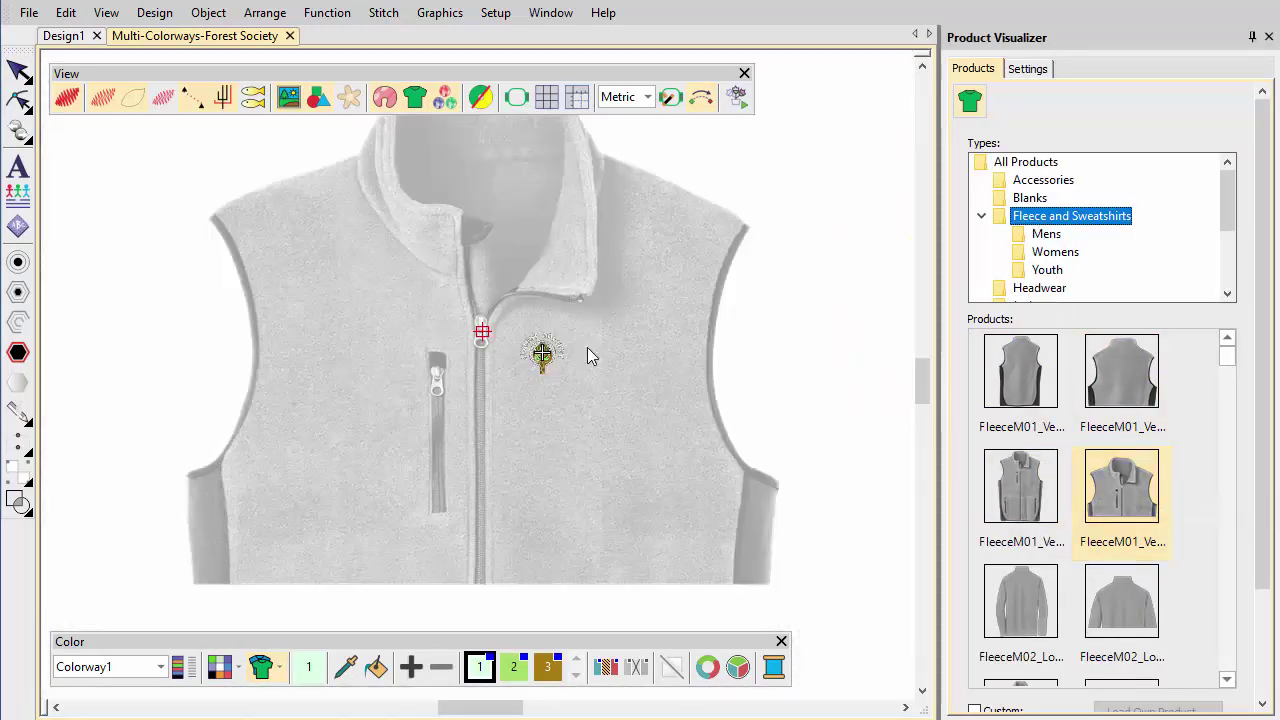
left_click(1028, 68)
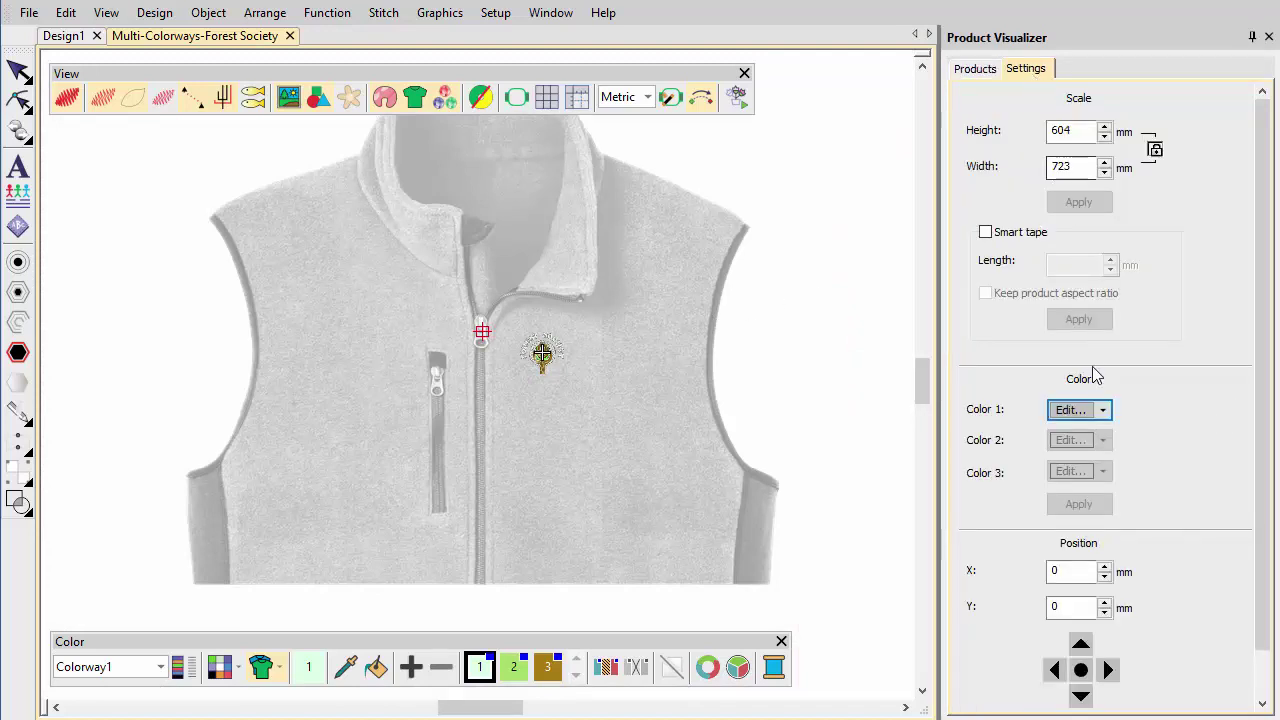
left_click(1103, 411)
left_click(1098, 456)
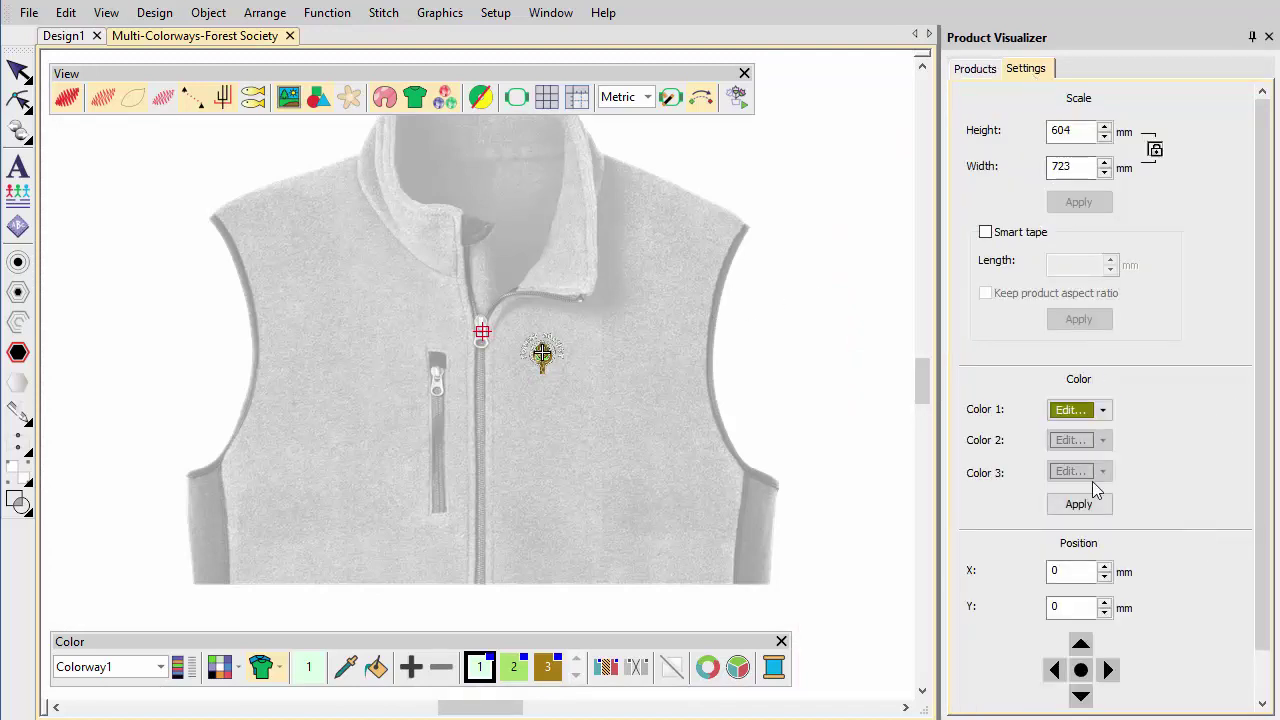
left_click(1088, 506)
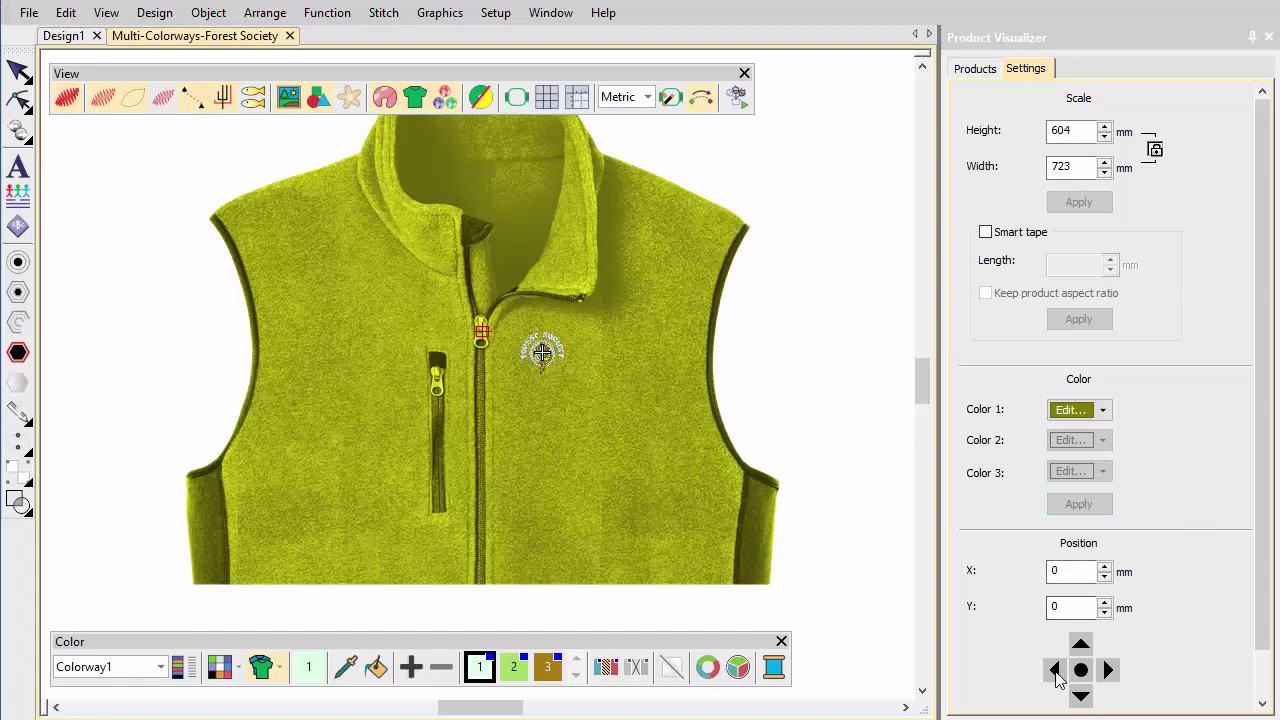
Shift the vest's position to X -80 and Y 50 mm.
left_click(1057, 673)
left_click(1056, 671)
left_click(1056, 671)
left_click(1056, 671)
left_click(1056, 671)
left_click(1056, 671)
left_click(1056, 671)
left_click(1056, 671)
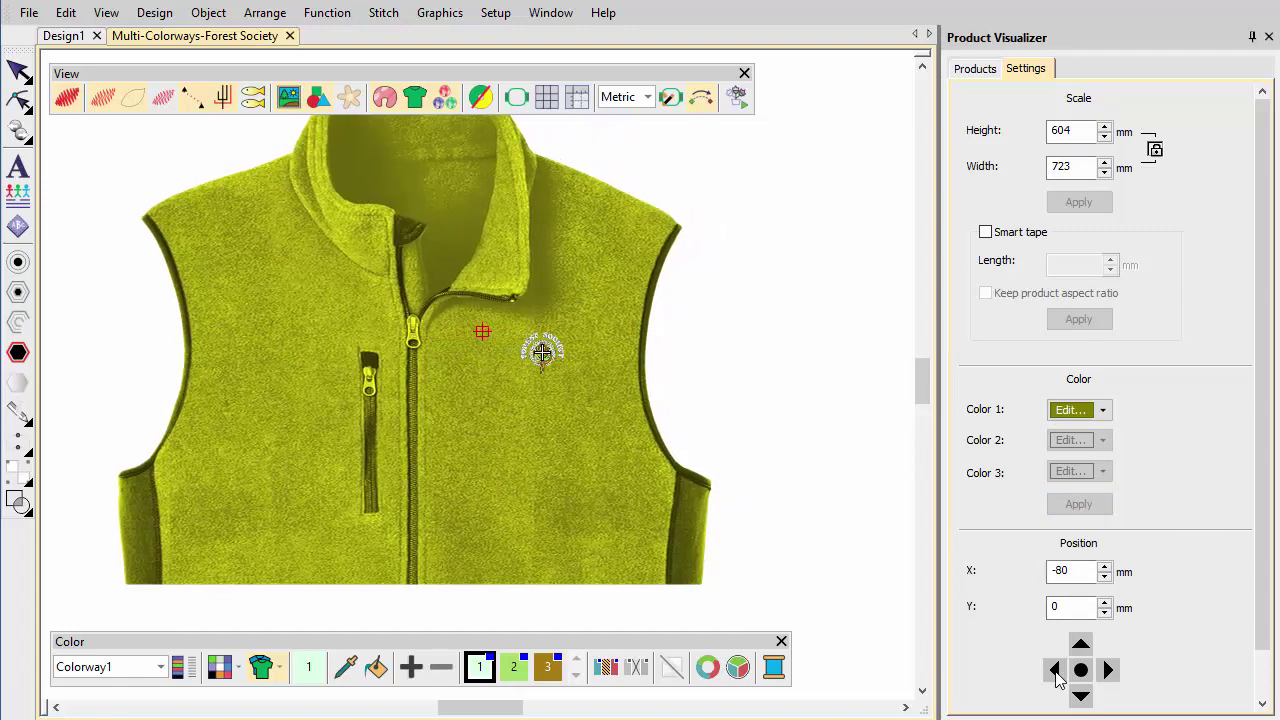
left_click(1081, 644)
left_click(1081, 644)
left_click(1081, 644)
left_click(1081, 644)
left_click(1081, 644)
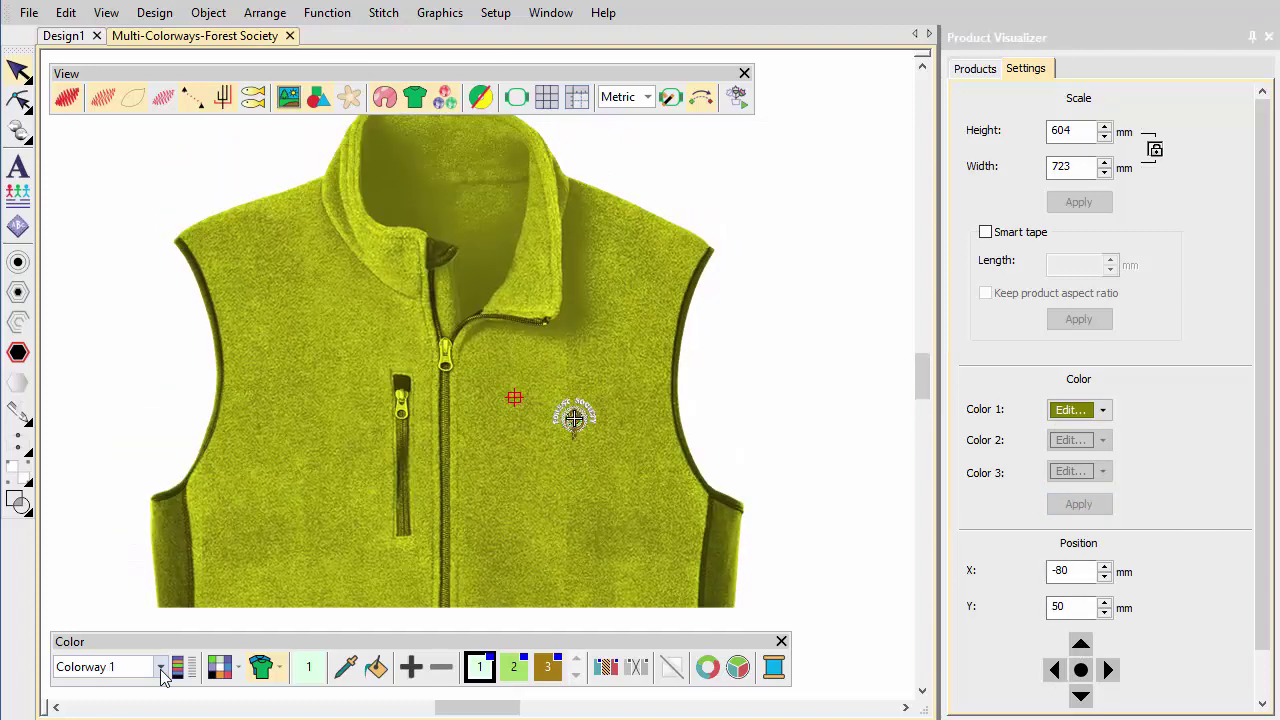
left_click(160, 667)
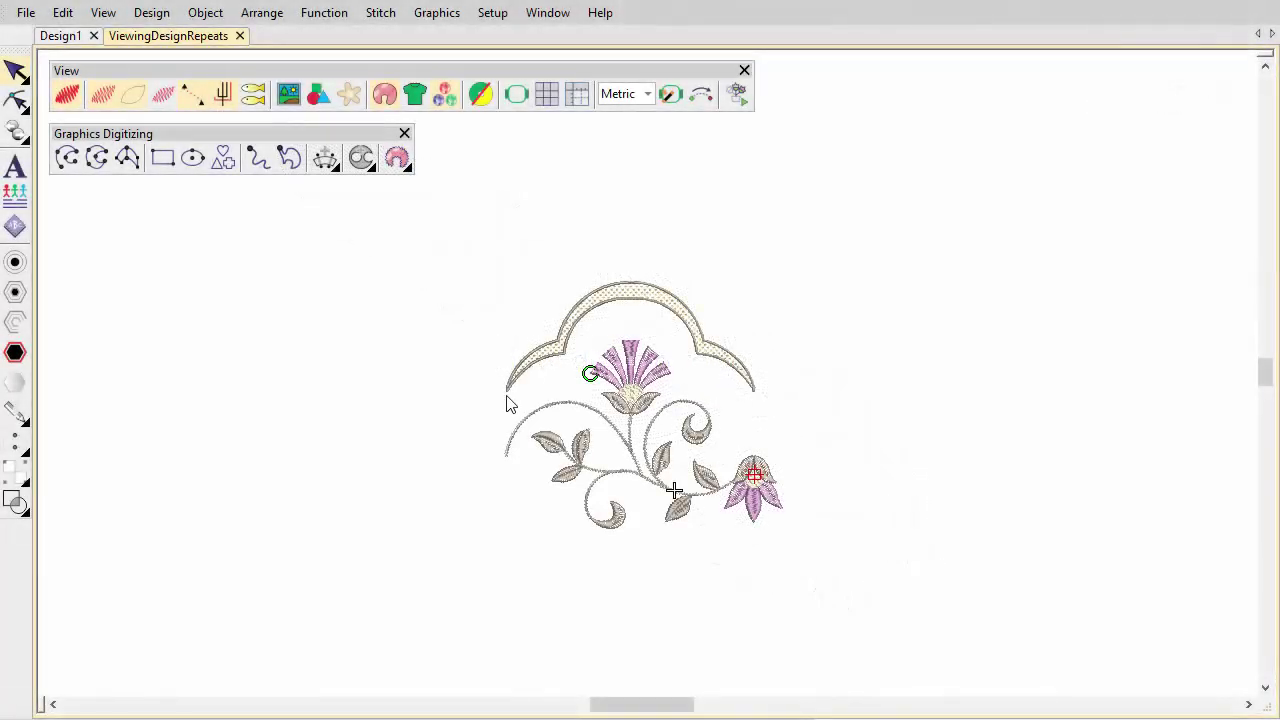
Measure the floral design's height from the edge to the arch top.
key("m")
left_click(507, 391)
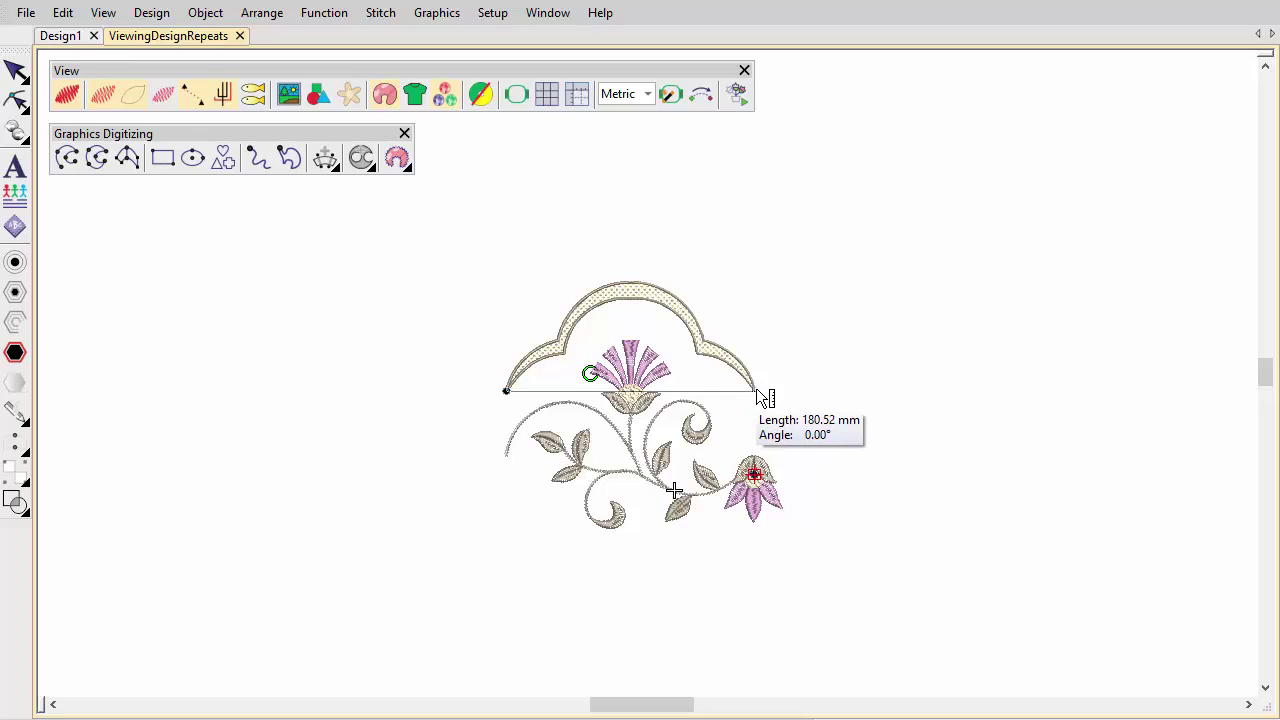
left_click(635, 284)
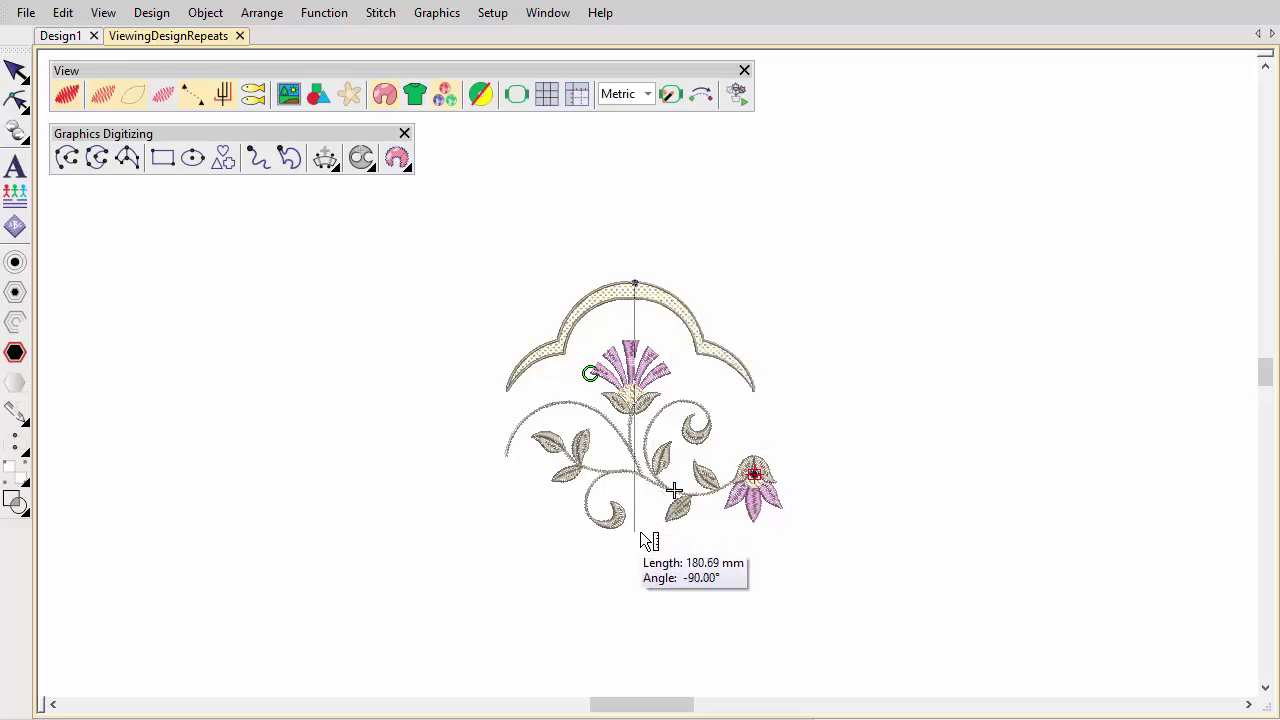
left_click(649, 541)
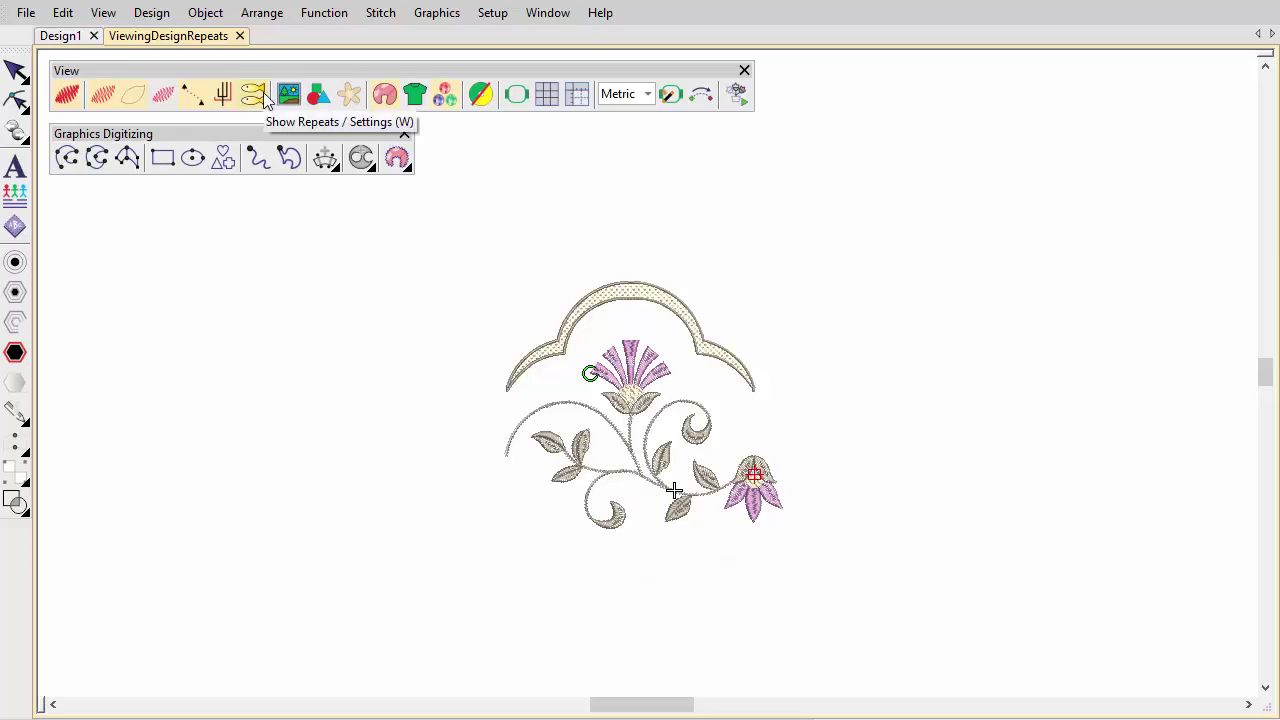
Set Show Repeats to 3 horizontal and 2 vertical repeats, 180 mm apart.
right_click(263, 92)
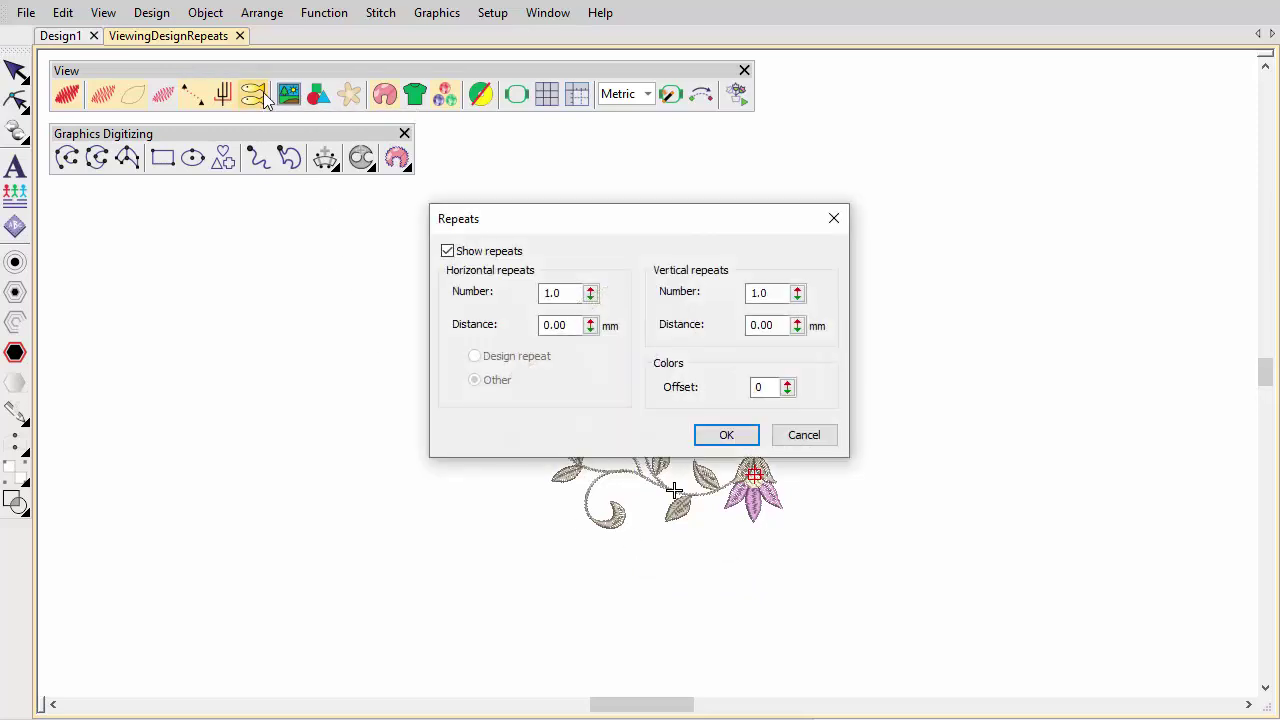
left_click_drag(563, 293, 520, 330)
type("3180")
left_click_drag(770, 293, 735, 330)
type("2")
type("180")
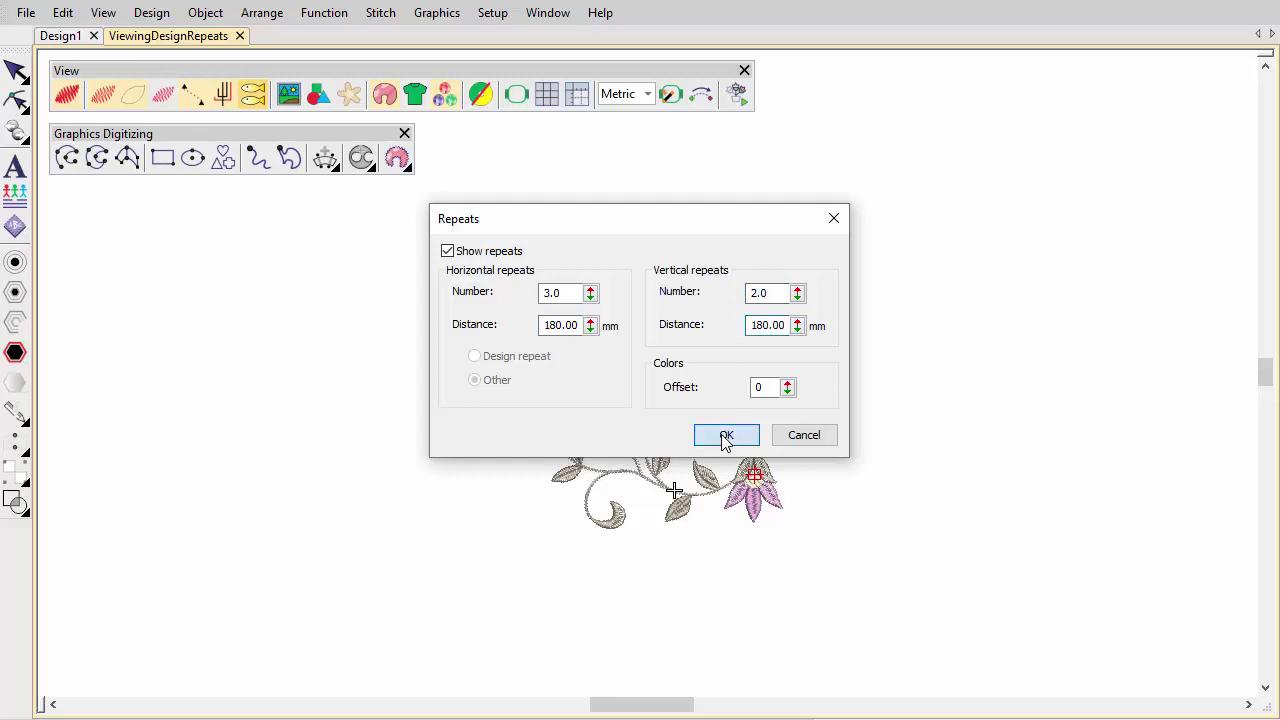
left_click(726, 434)
Digitize a three-point curved line, then turn off Show Repeats.
left_click(67, 158)
left_click(591, 351)
left_click(625, 329)
left_click(663, 352)
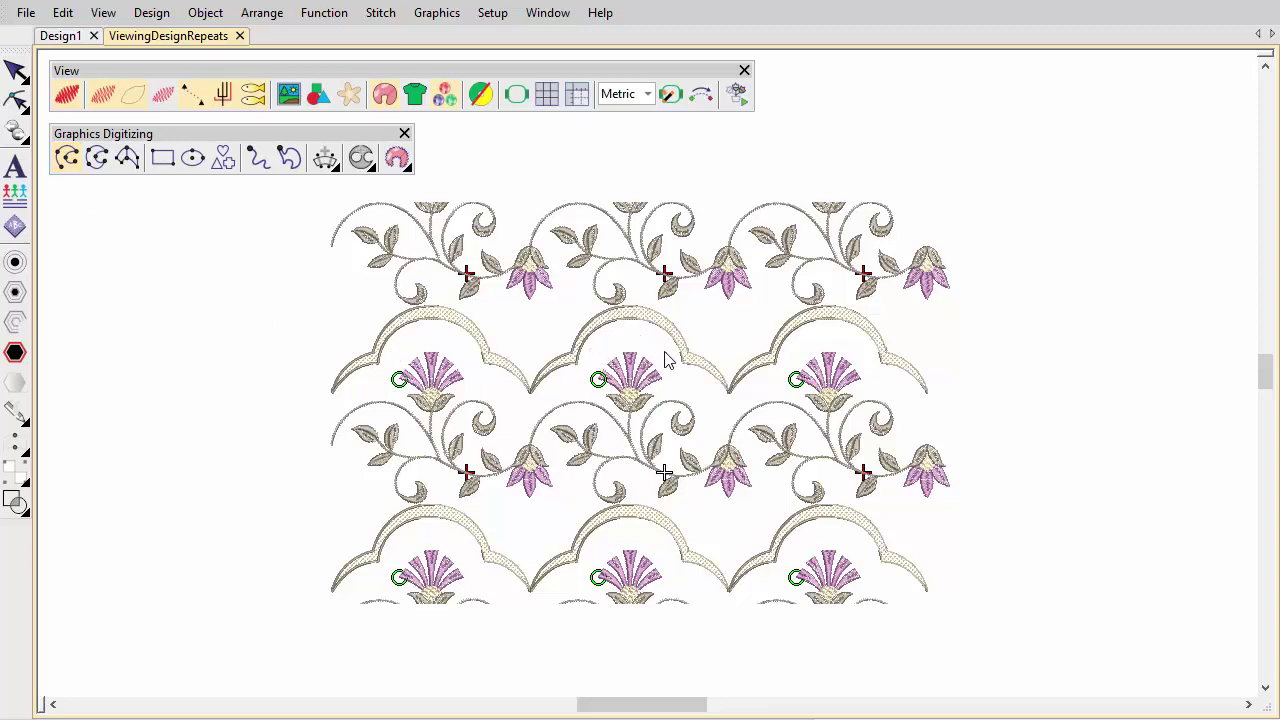
key("Return")
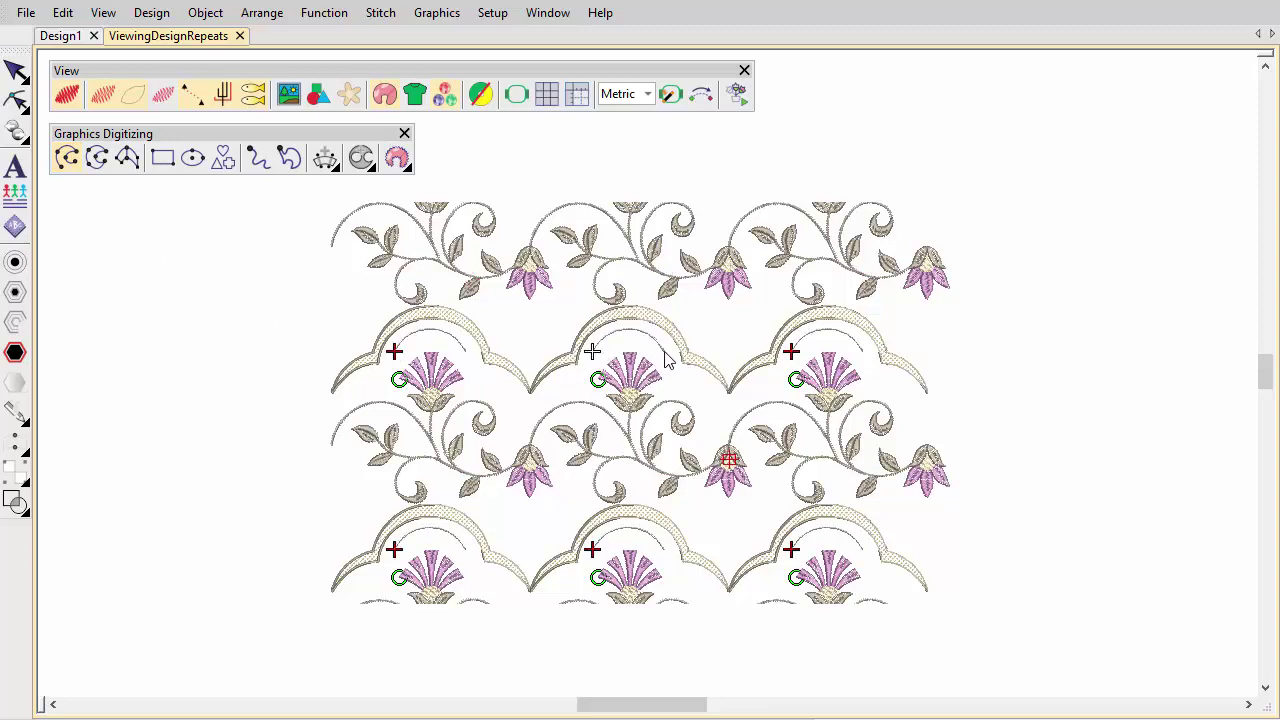
left_click(256, 104)
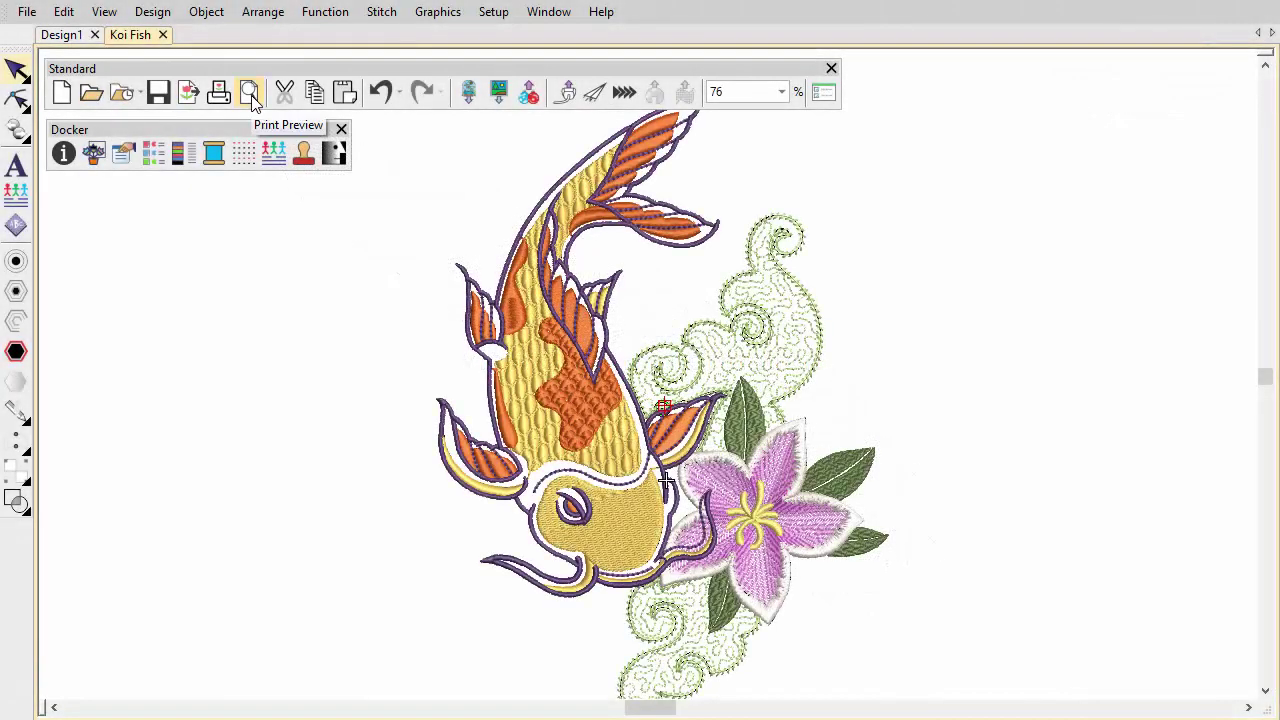
left_click(251, 97)
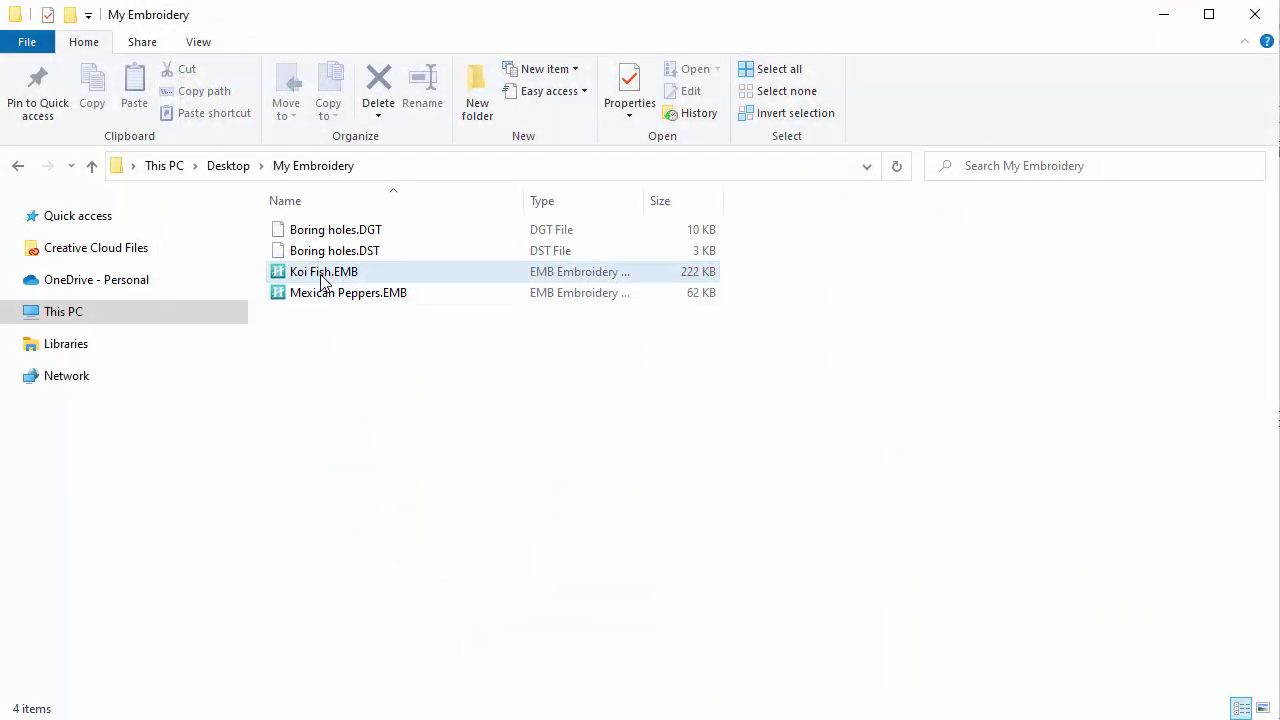
right_click(322, 283)
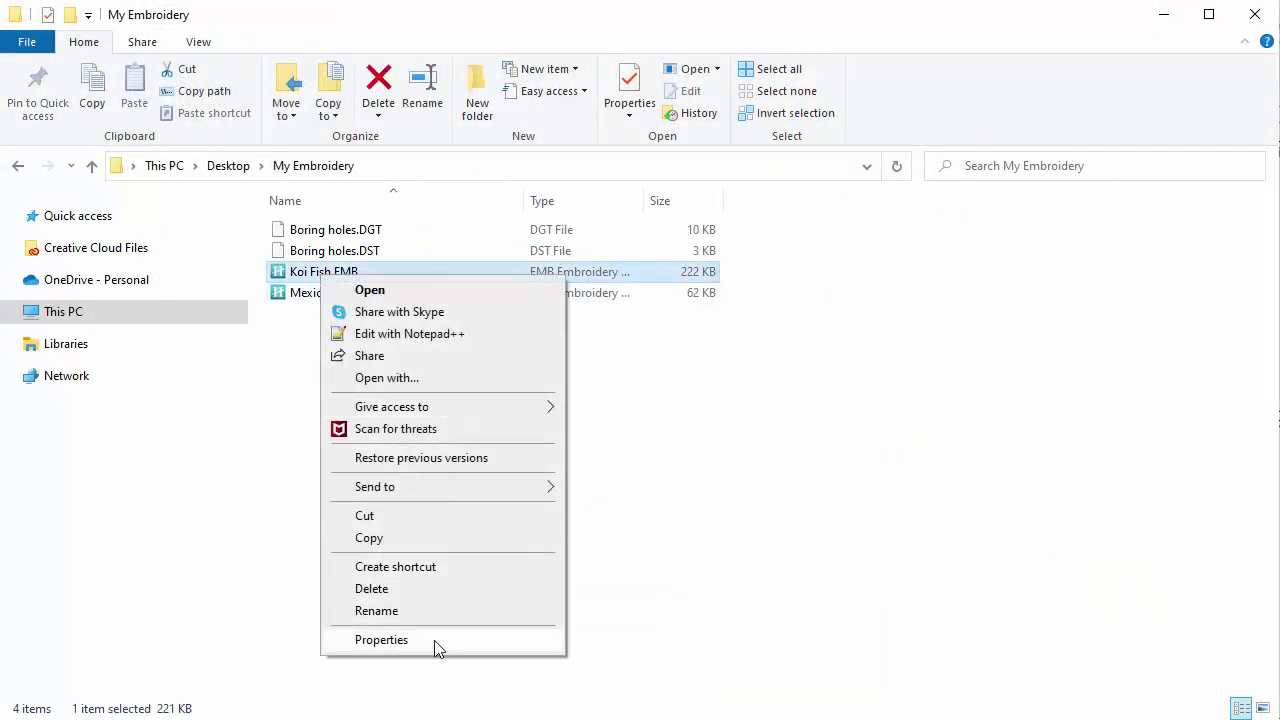
left_click(437, 644)
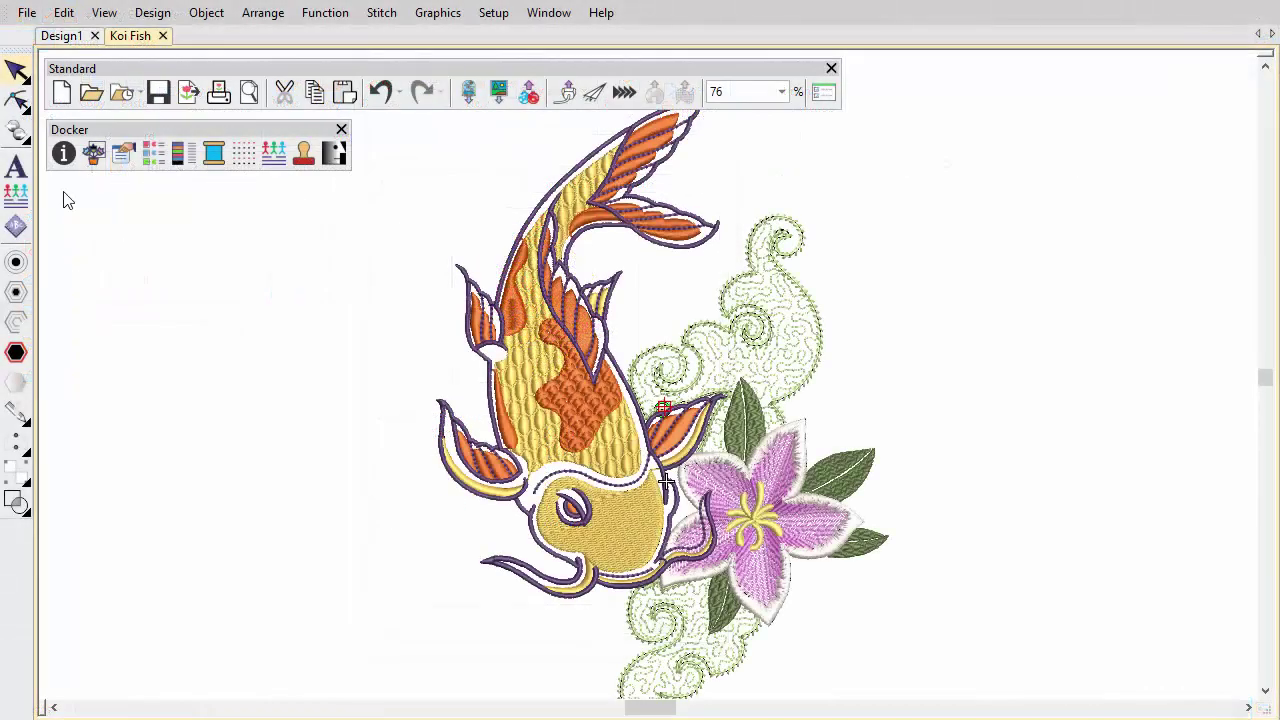
Show Koi Fish's Design Information: 219.4 × 161.4 mm, 36,829 stitches, 8 colours.
left_click(63, 155)
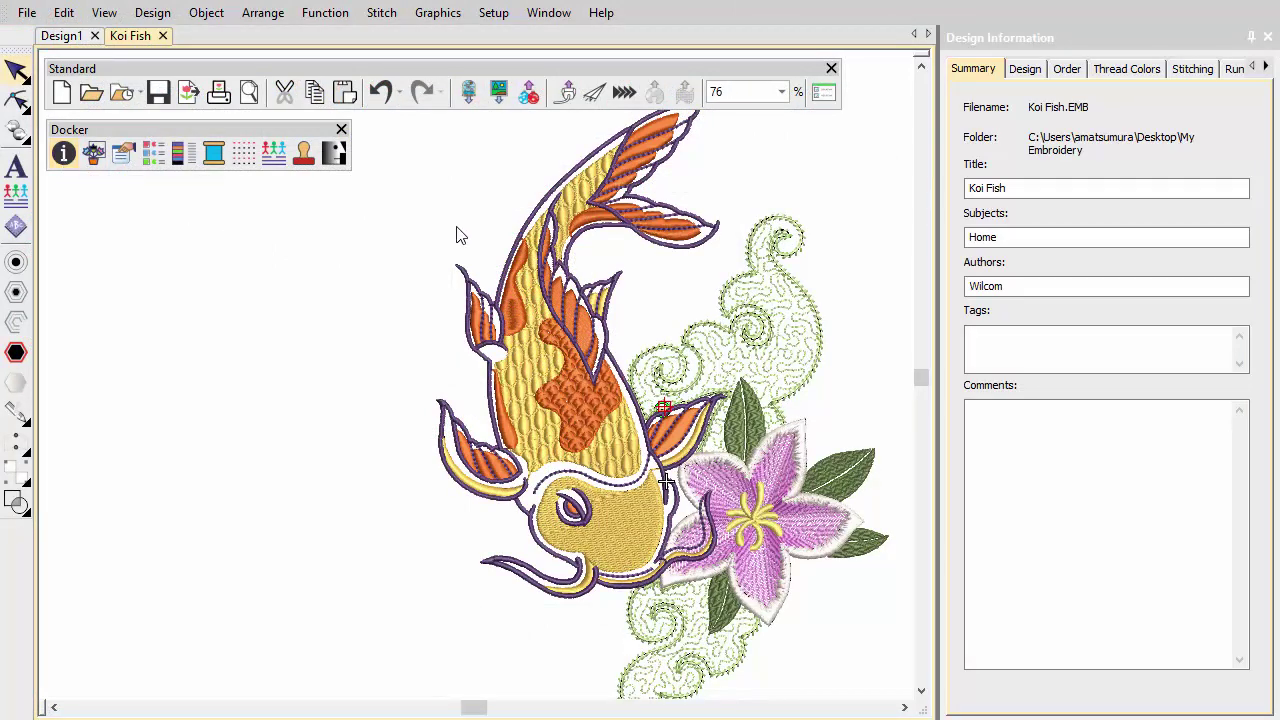
left_click(1031, 72)
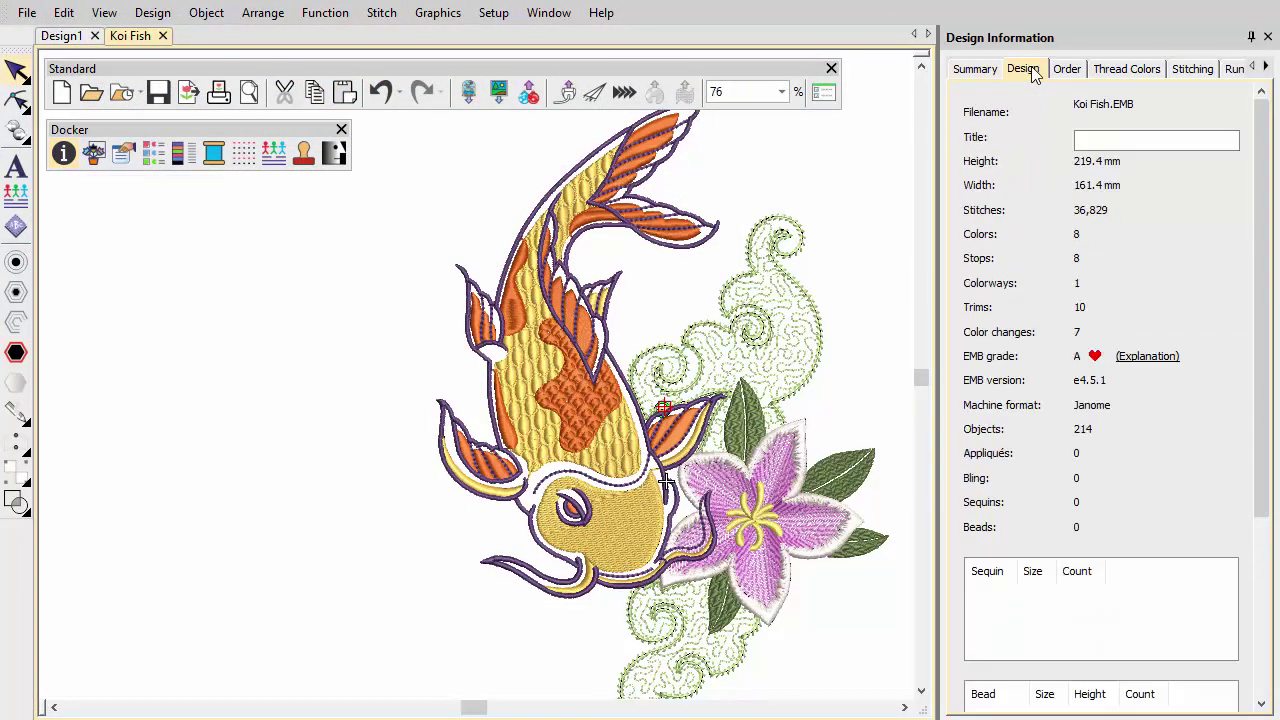